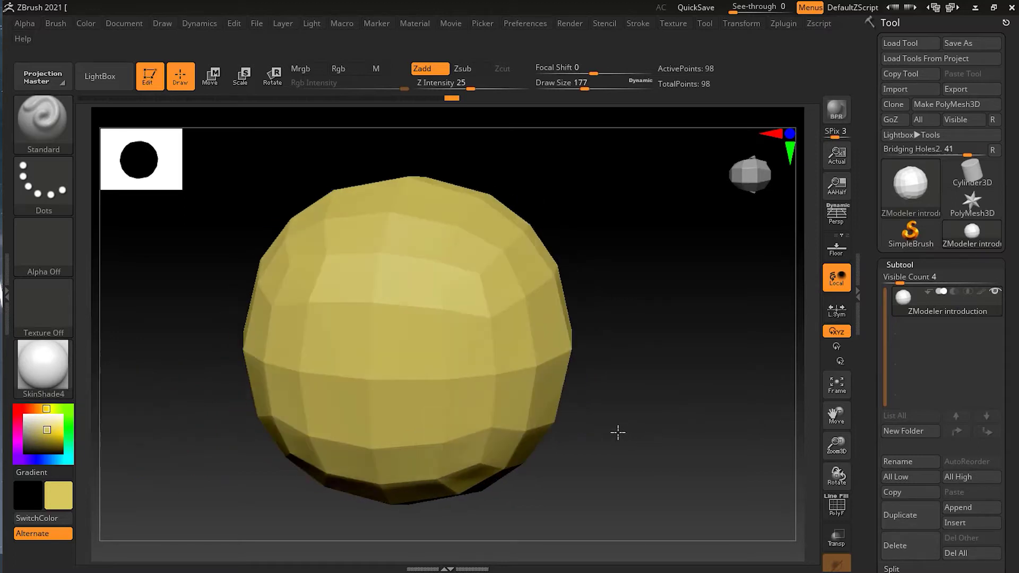
# Turn the sphere, enable PolyF polygroup wireframe, and switch to the ZModeler brush (B, Z, M)
pyautogui.moveTo(613, 435)
pyautogui.mouseDown()
pyautogui.moveTo(694, 407)
pyautogui.moveTo(735, 443)
pyautogui.mouseUp()
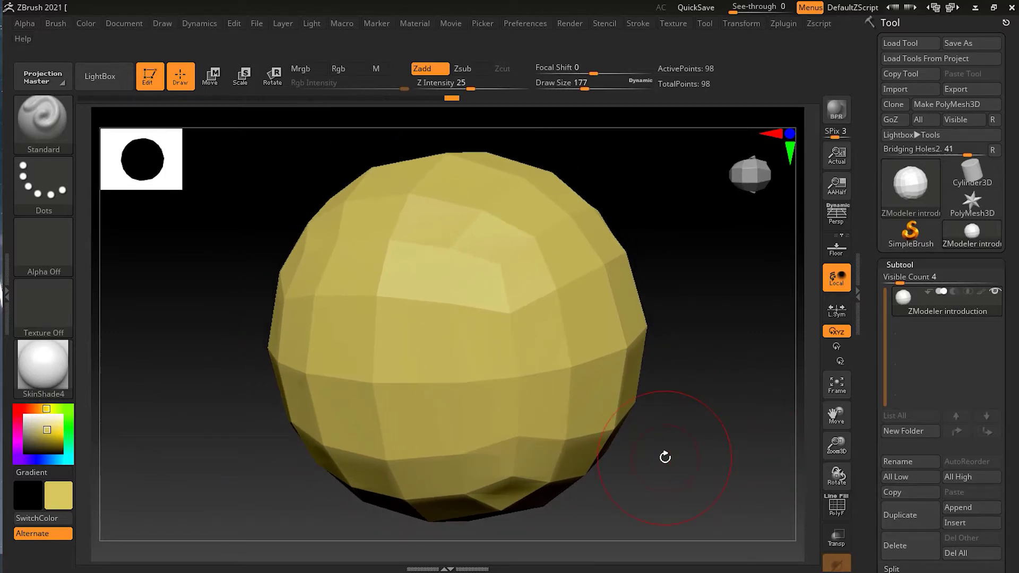
pyautogui.hotkey('shift', 'f')
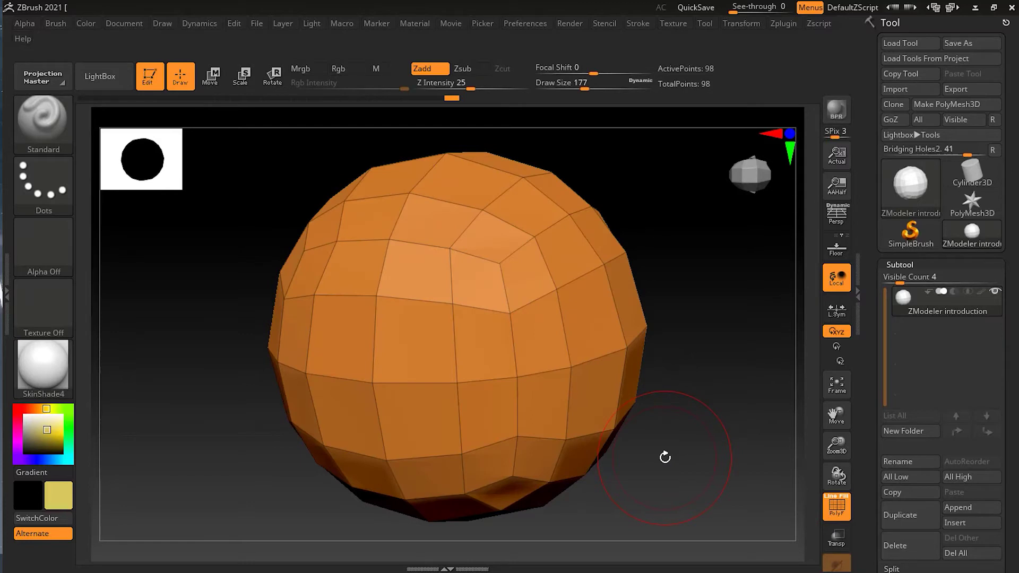
pyautogui.press('b')
pyautogui.press('z')
pyautogui.press('m')
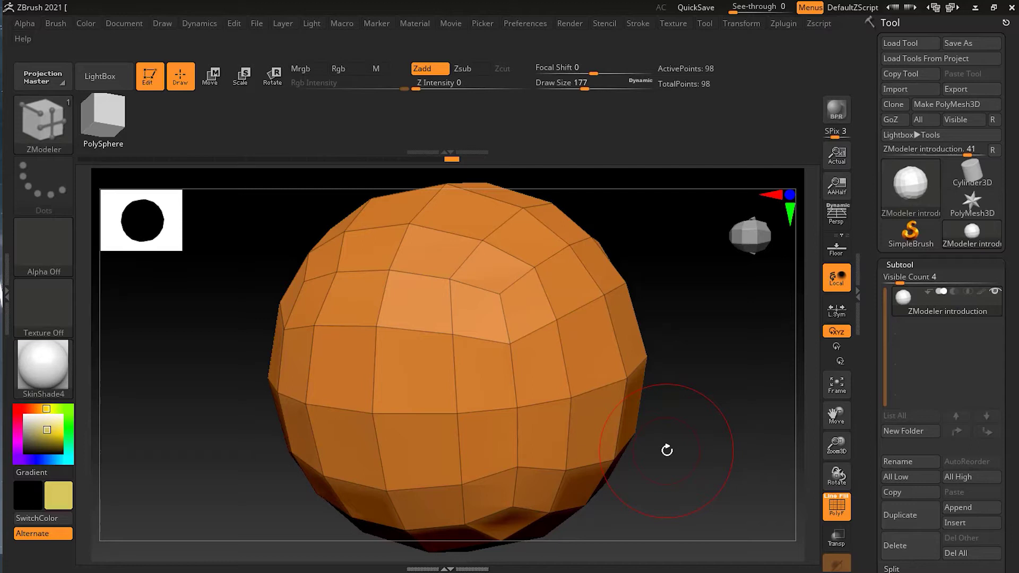
pyautogui.moveTo(714, 420); pyautogui.dragTo(756, 372)
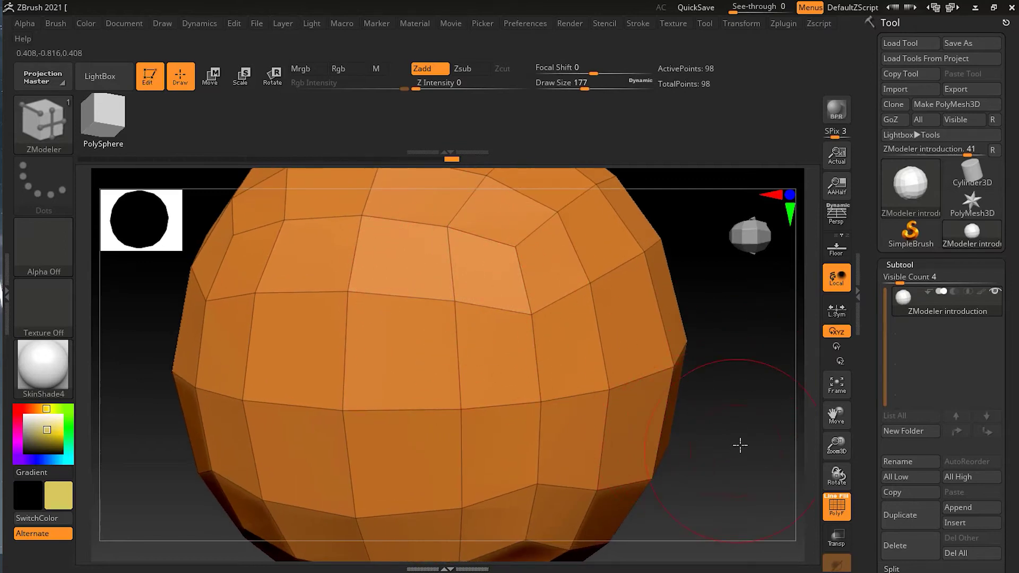
pyautogui.moveTo(738, 444)
pyautogui.keyDown('shift'); pyautogui.mouseDown()
pyautogui.moveTo(743, 431)
pyautogui.moveTo(709, 427)
pyautogui.mouseUp(); pyautogui.keyUp('shift')
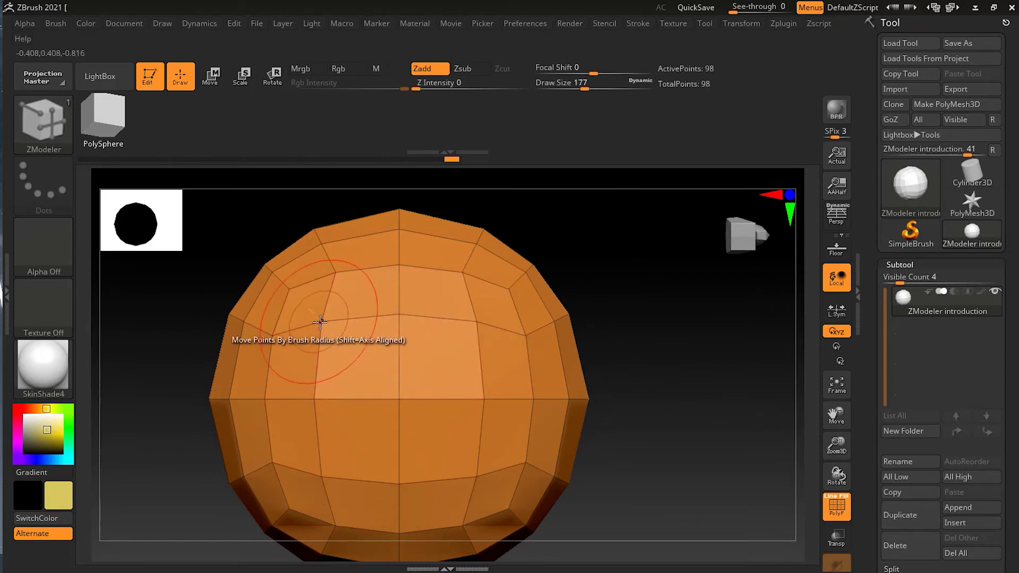
pyautogui.moveTo(640, 424); pyautogui.dragTo(701, 432)
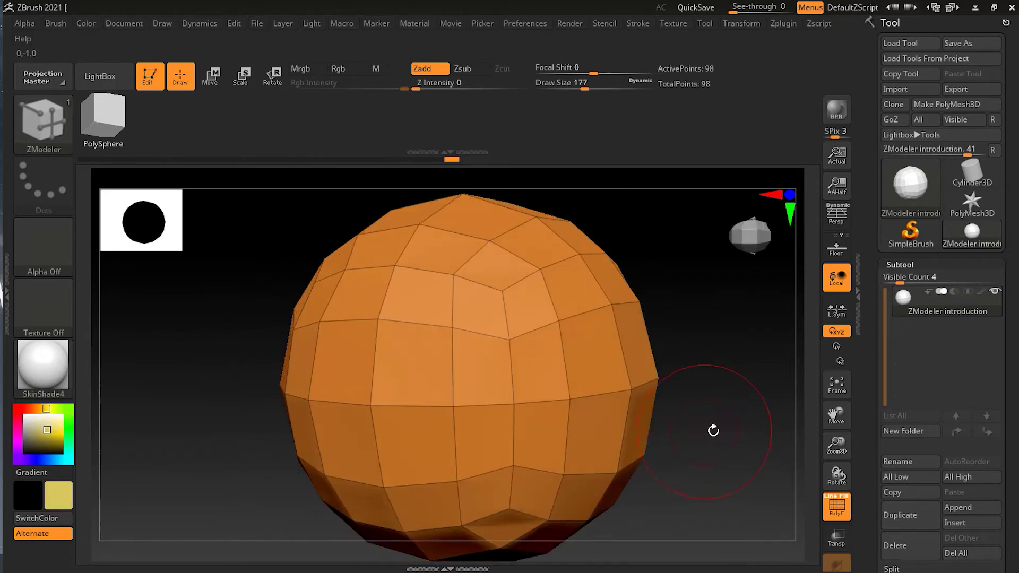
pyautogui.moveTo(729, 430); pyautogui.dragTo(732, 435)
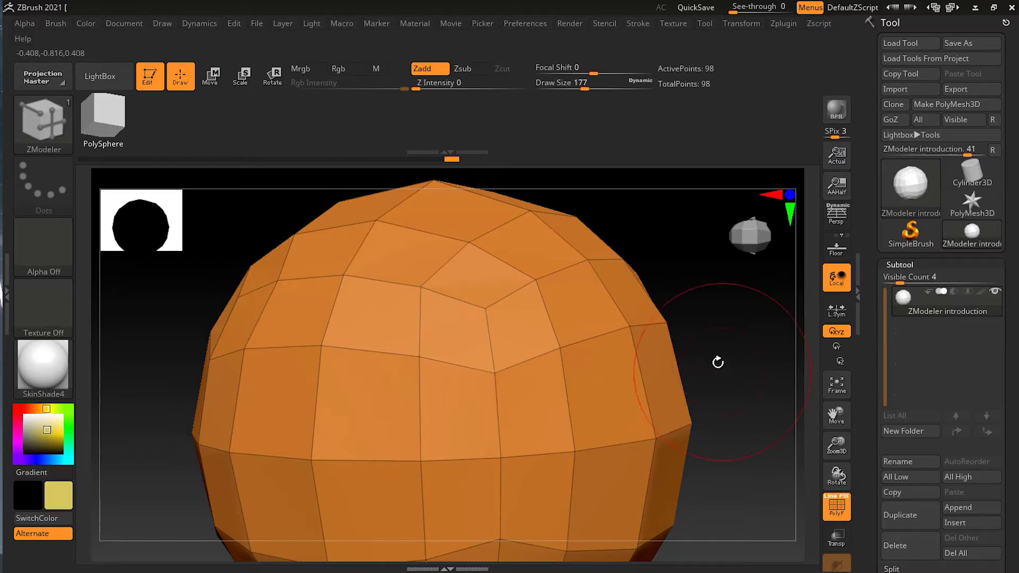
# Orbit to an upper-front vertex and show its ZModeler Point actions, briefly checking edge actions
pyautogui.moveTo(712, 357); pyautogui.dragTo(733, 356)
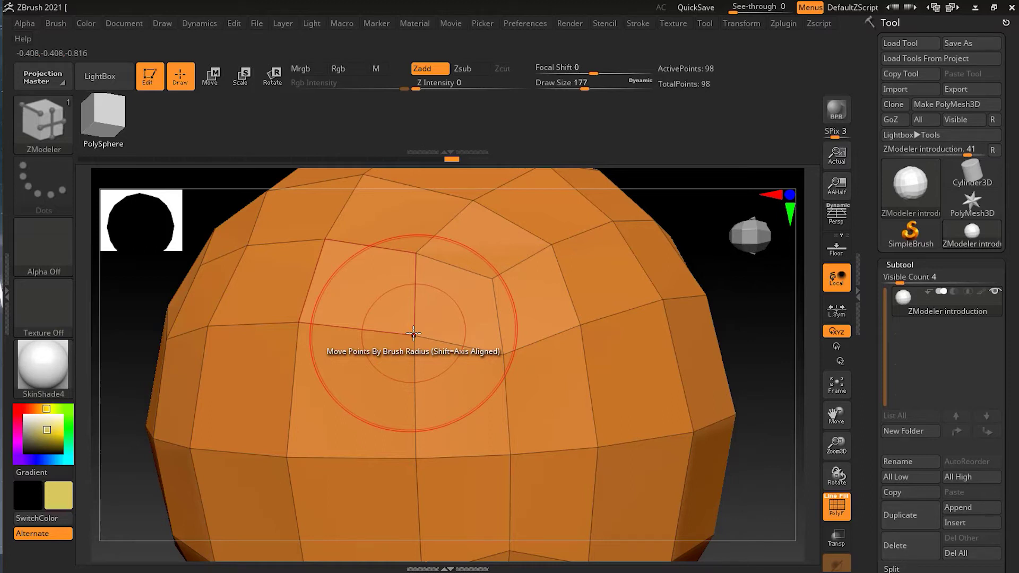
pyautogui.press('space')
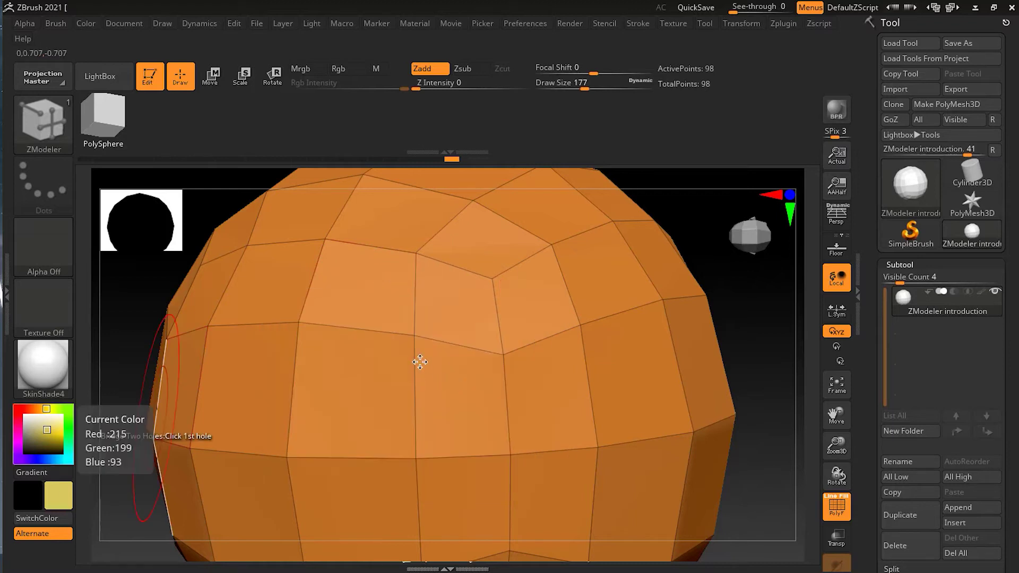
pyautogui.press('space')
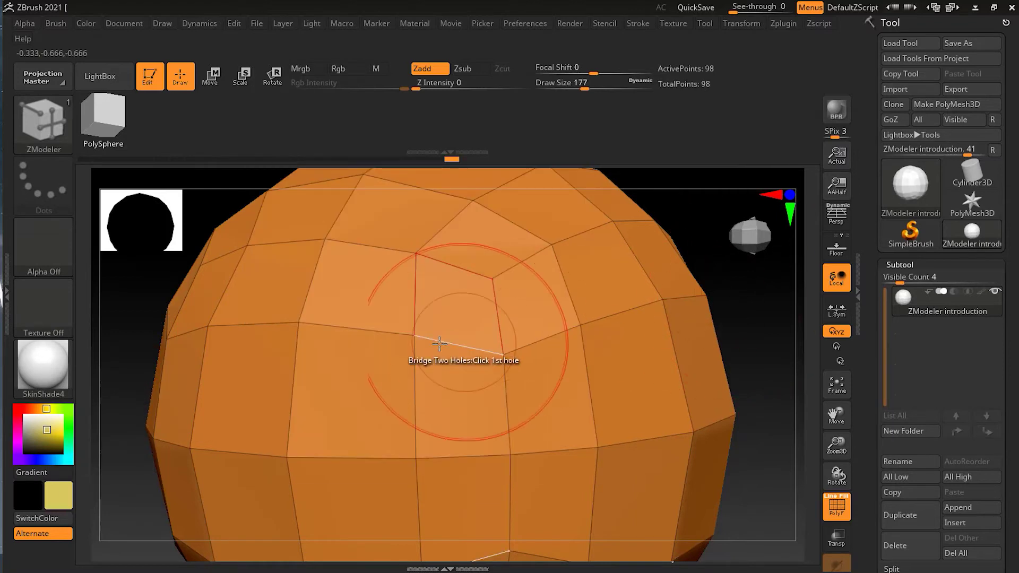
pyautogui.press('space')
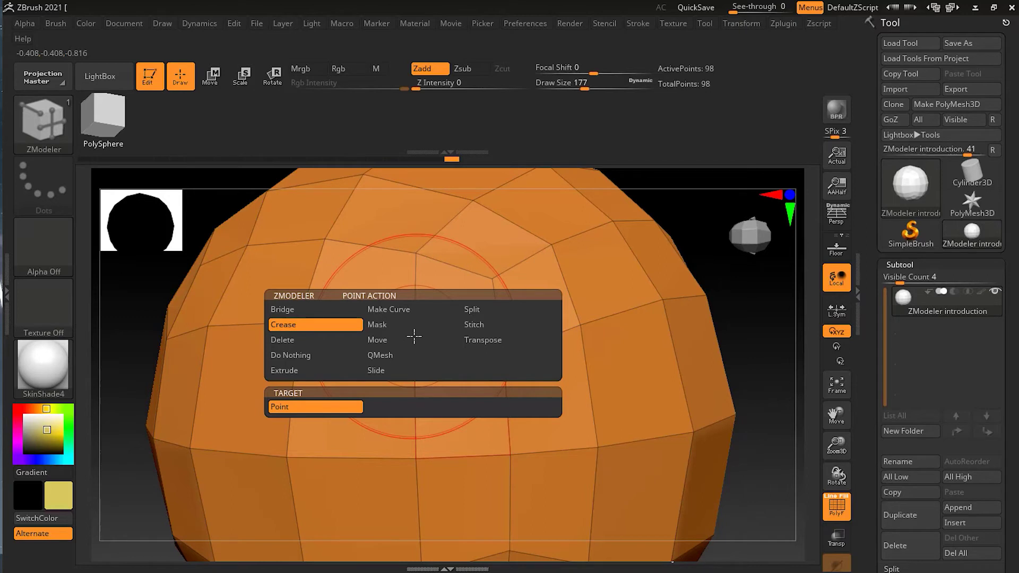
# Choose Split with a single Point target and drag a vertex into a growing octagonal face
pyautogui.click(471, 311)
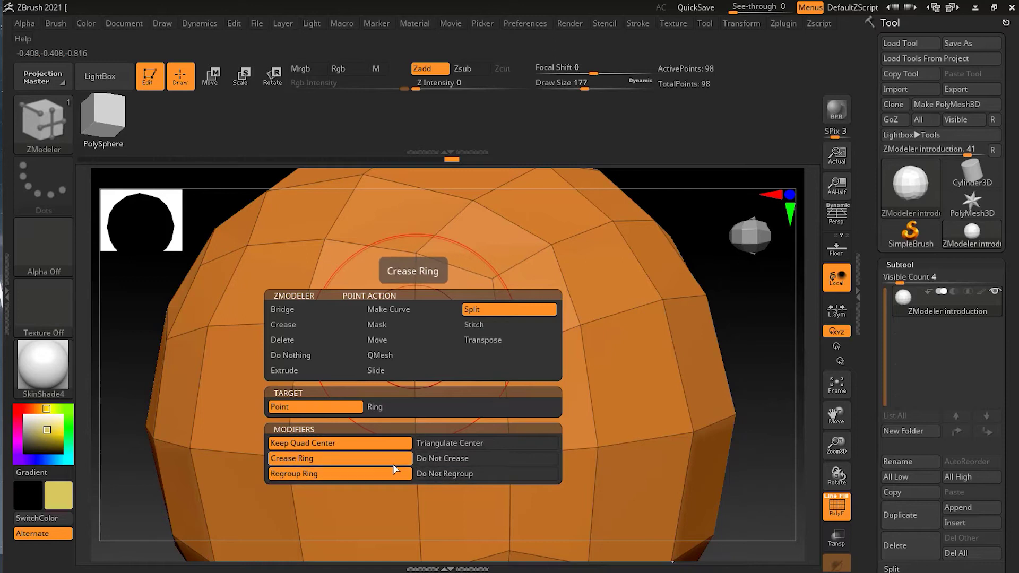
pyautogui.click(321, 408)
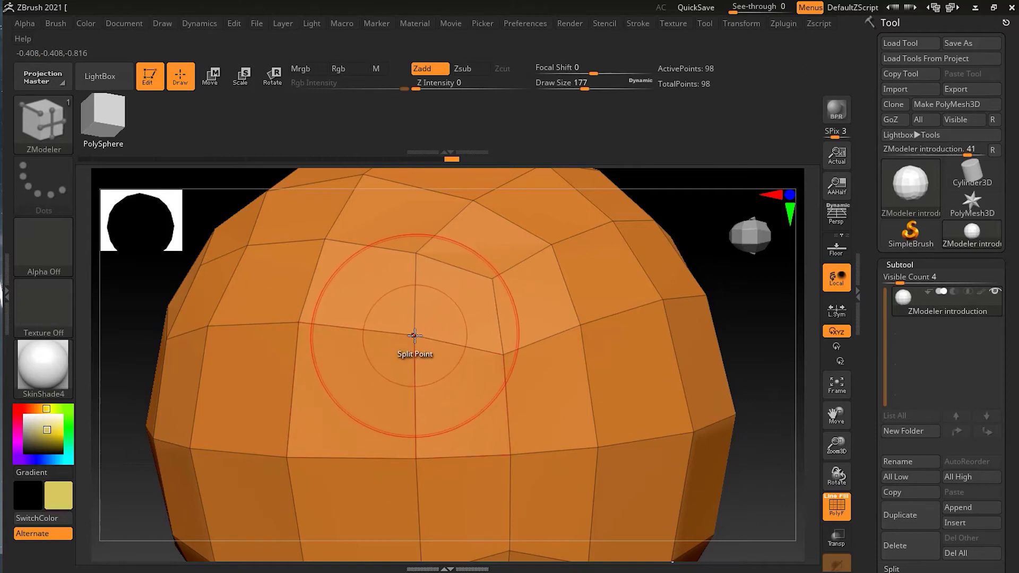
pyautogui.moveTo(414, 335); pyautogui.dragTo(471, 319)
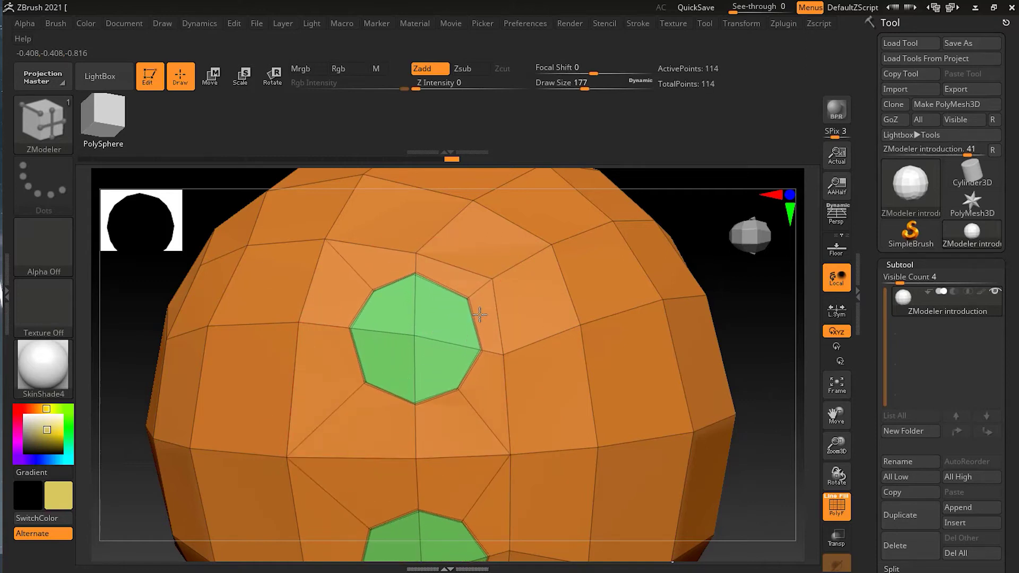
pyautogui.moveTo(471, 319)
pyautogui.mouseDown()
pyautogui.moveTo(452, 327)
pyautogui.moveTo(466, 322)
pyautogui.mouseUp()
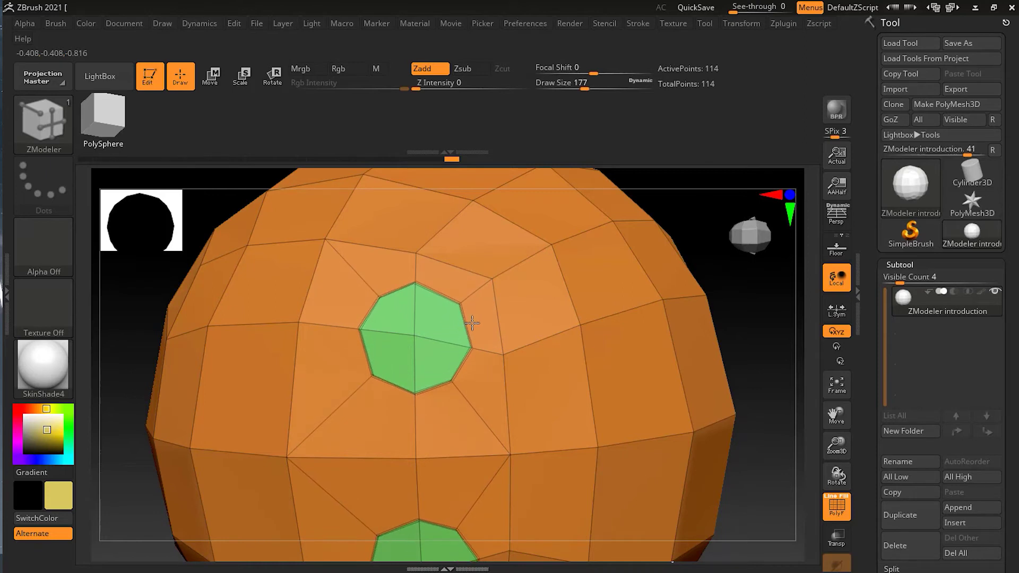
pyautogui.hotkey('ctrl', 'z')
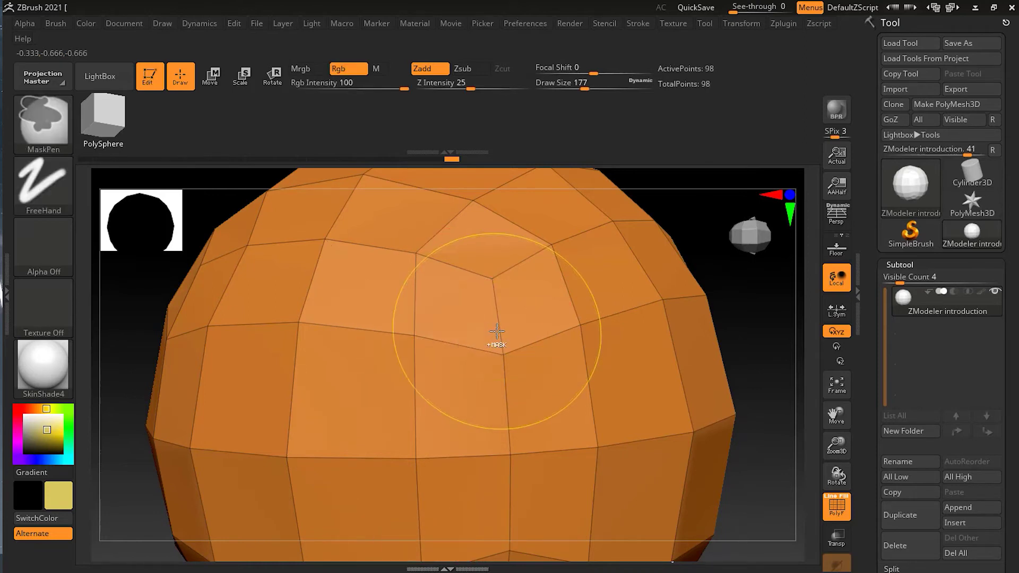
pyautogui.moveTo(757, 236)
pyautogui.mouseDown()
pyautogui.moveTo(753, 216)
pyautogui.moveTo(773, 227)
pyautogui.mouseUp()
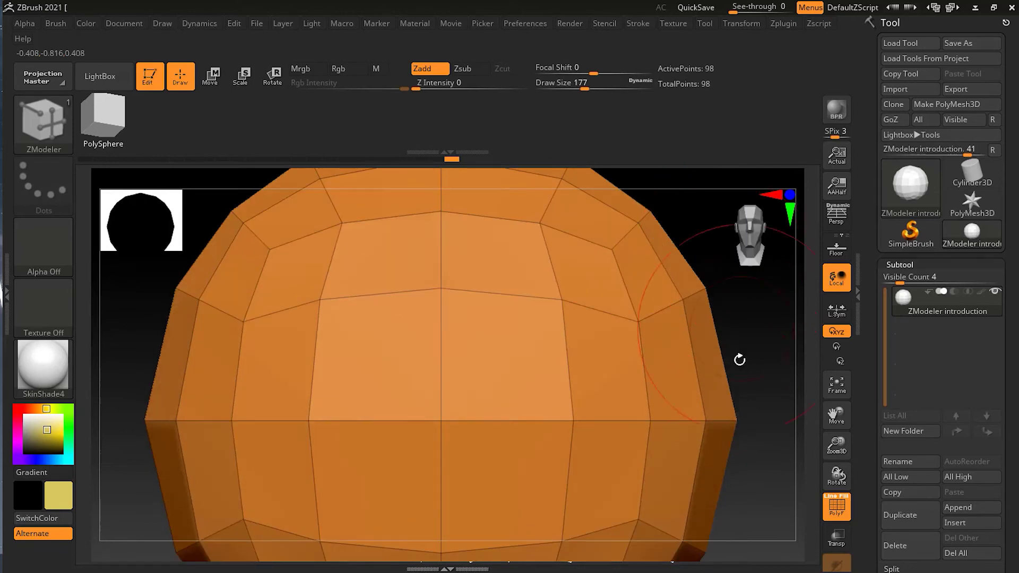
pyautogui.moveTo(757, 370); pyautogui.dragTo(770, 505)
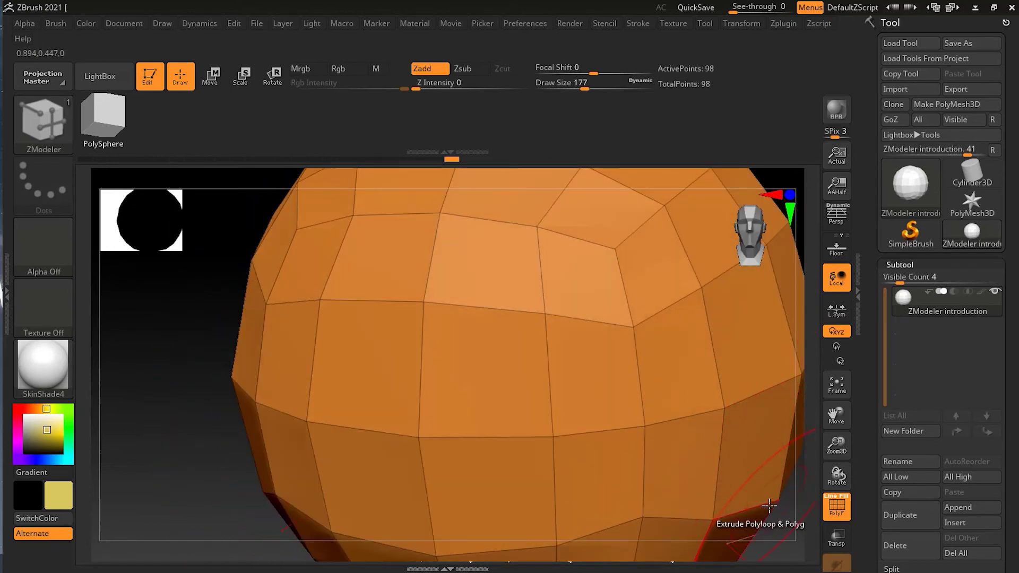
pyautogui.moveTo(836, 414); pyautogui.dragTo(766, 428)
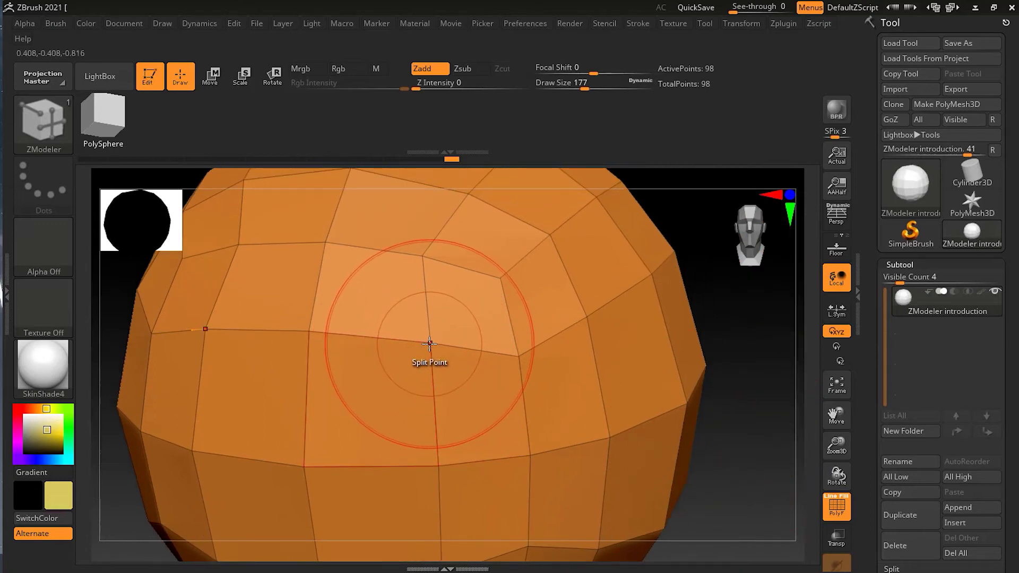
pyautogui.press('space')
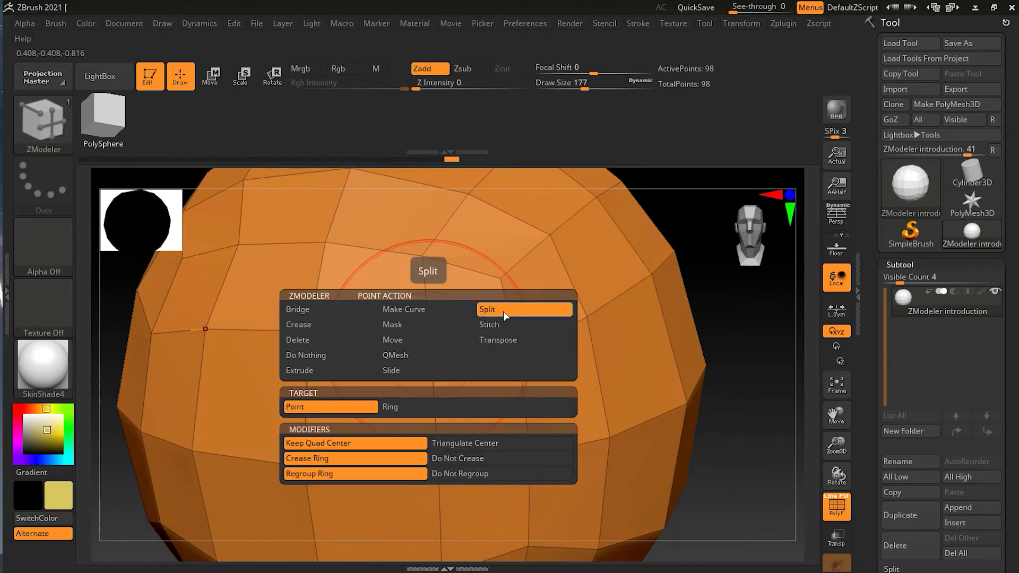
# Keep Split active and drag a front vertex into mirrored green octagons, then shrink them
pyautogui.click(361, 413)
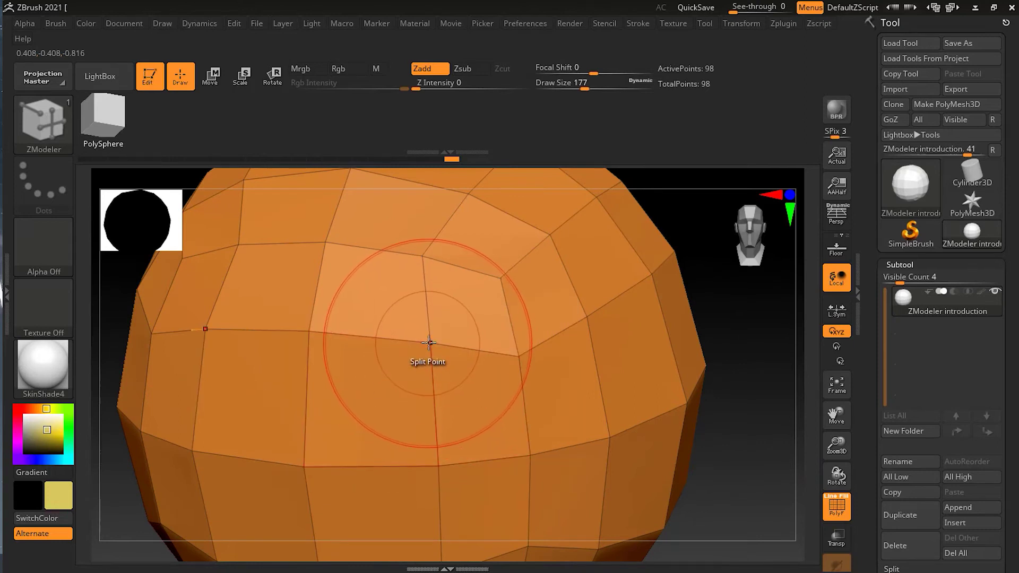
pyautogui.moveTo(431, 343); pyautogui.dragTo(499, 351)
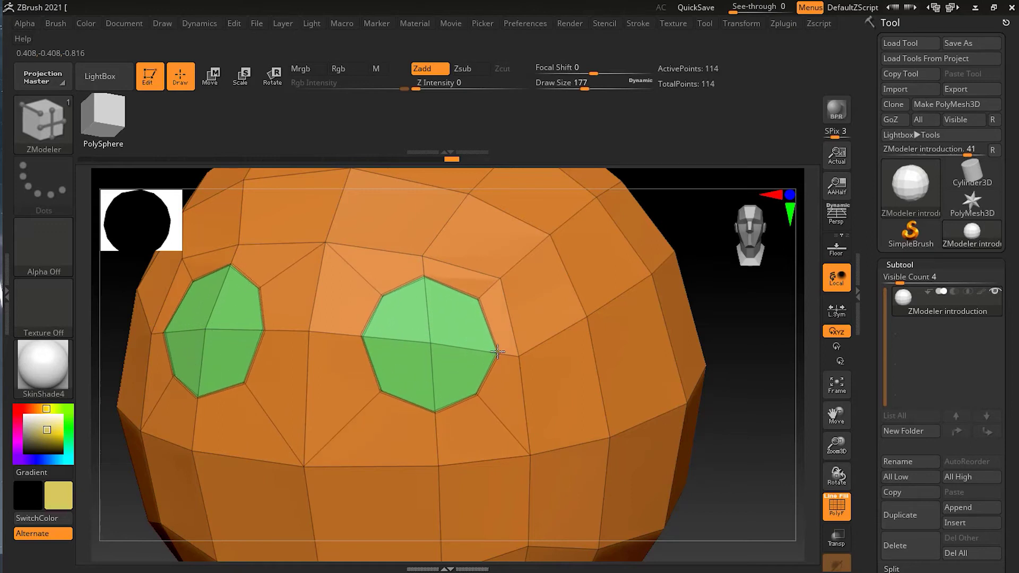
pyautogui.moveTo(499, 350)
pyautogui.mouseDown()
pyautogui.moveTo(484, 351)
pyautogui.moveTo(501, 352)
pyautogui.mouseUp()
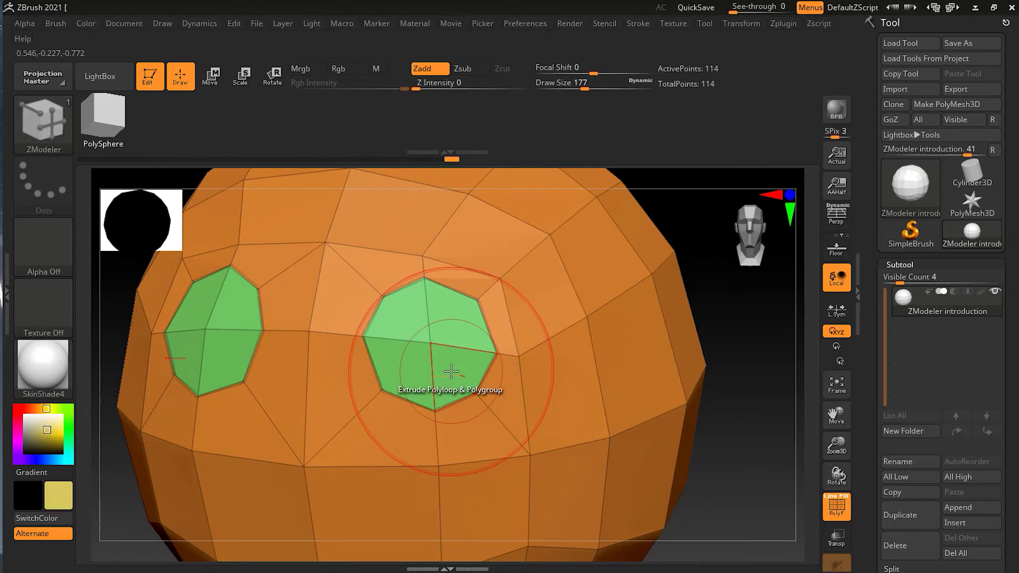
# Set the polygon action to Extrude targeting Polygroup All and extrude the green octagonal faces
pyautogui.press('space')
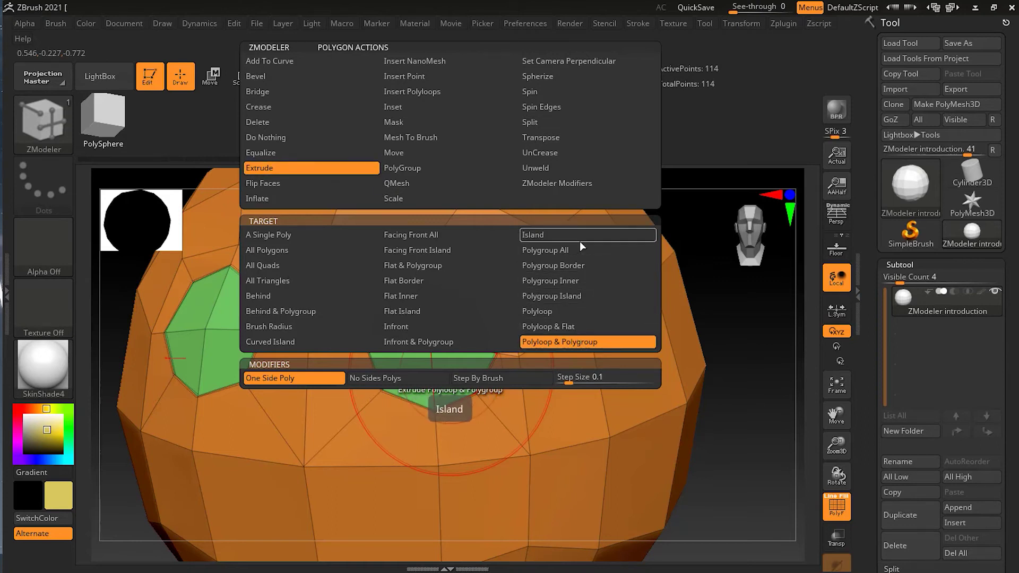
pyautogui.click(613, 252)
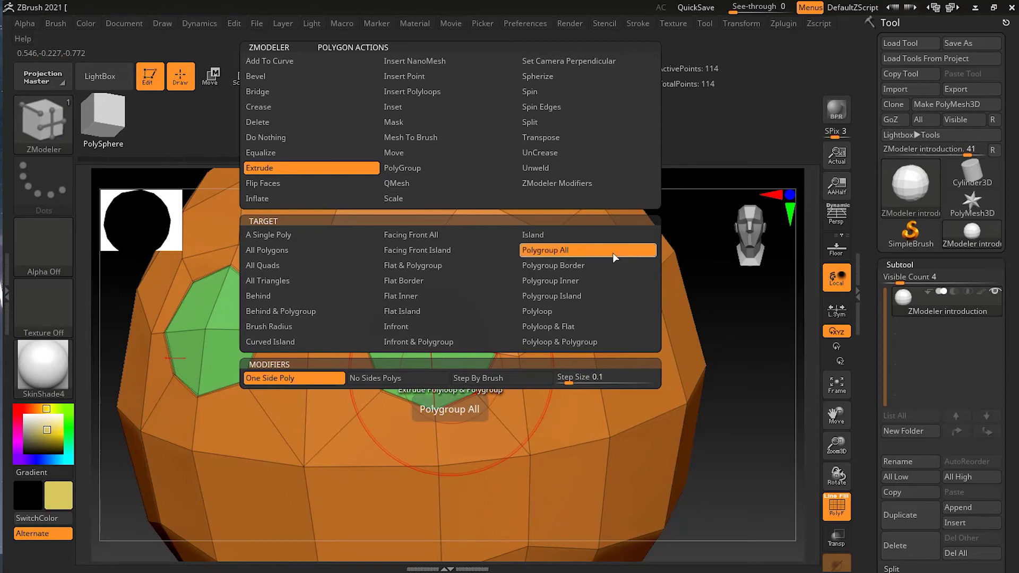
pyautogui.click(465, 361)
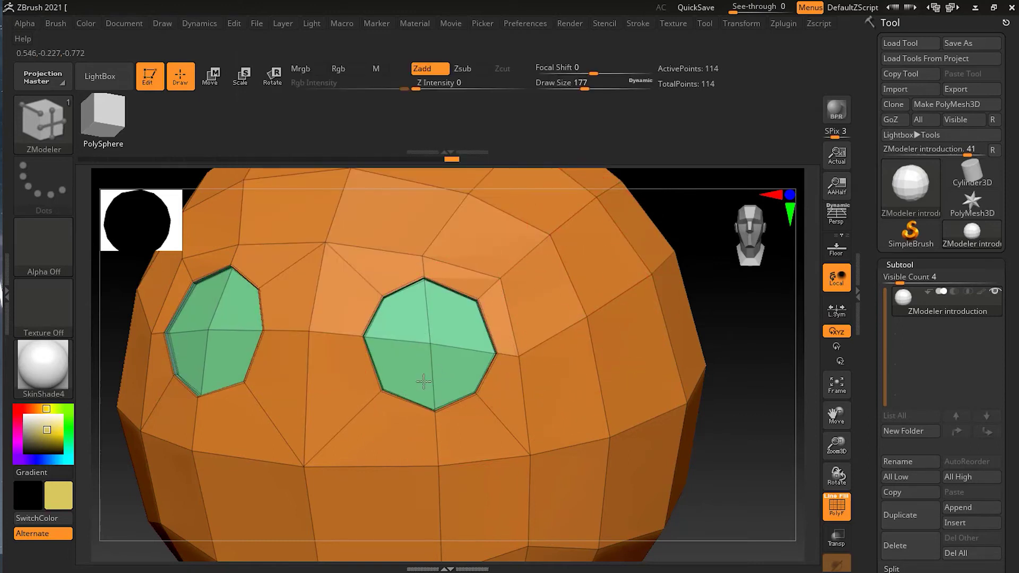
# Sink the green octagonal faces inward into sockets, then orbit and zoom to inspect both
pyautogui.moveTo(465, 361); pyautogui.dragTo(644, 329)
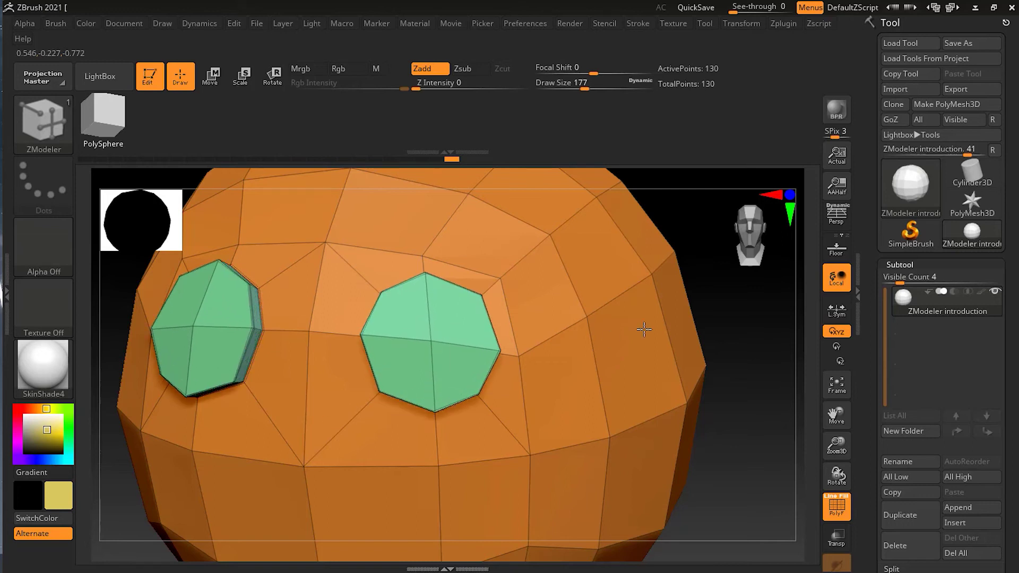
pyautogui.moveTo(68, 540); pyautogui.dragTo(67, 540)
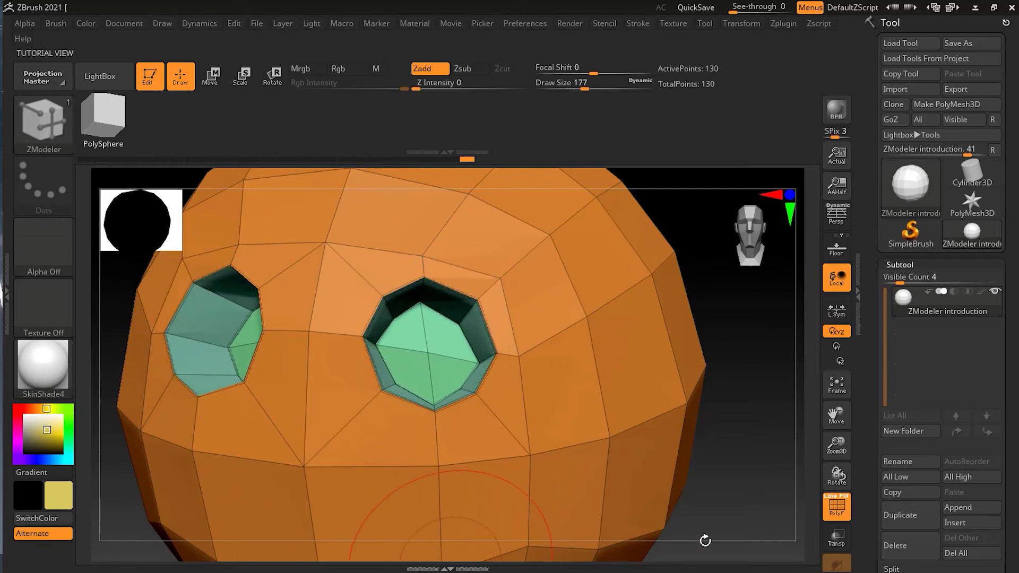
pyautogui.moveTo(704, 540)
pyautogui.mouseDown()
pyautogui.moveTo(738, 471)
pyautogui.moveTo(733, 496)
pyautogui.moveTo(780, 493)
pyautogui.moveTo(689, 521)
pyautogui.moveTo(717, 477)
pyautogui.mouseUp()
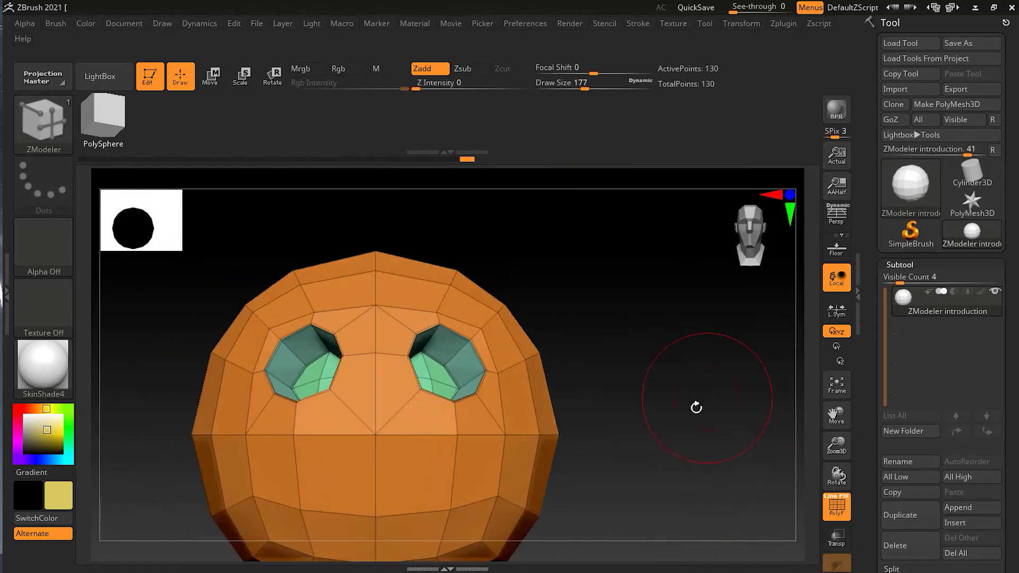
pyautogui.moveTo(695, 407)
pyautogui.mouseDown()
pyautogui.moveTo(673, 445)
pyautogui.moveTo(740, 454)
pyautogui.moveTo(744, 473)
pyautogui.moveTo(709, 465)
pyautogui.mouseUp()
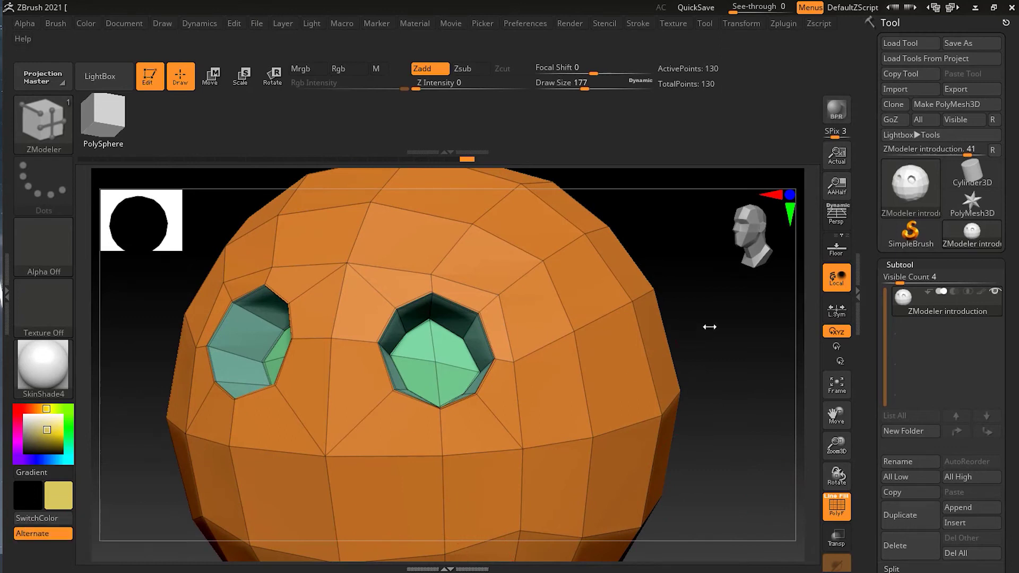
pyautogui.moveTo(710, 325); pyautogui.dragTo(732, 316)
# Undo the eye insets to restore the plain 98-point sphere and show the Point actions
pyautogui.moveTo(737, 443); pyautogui.dragTo(778, 446)
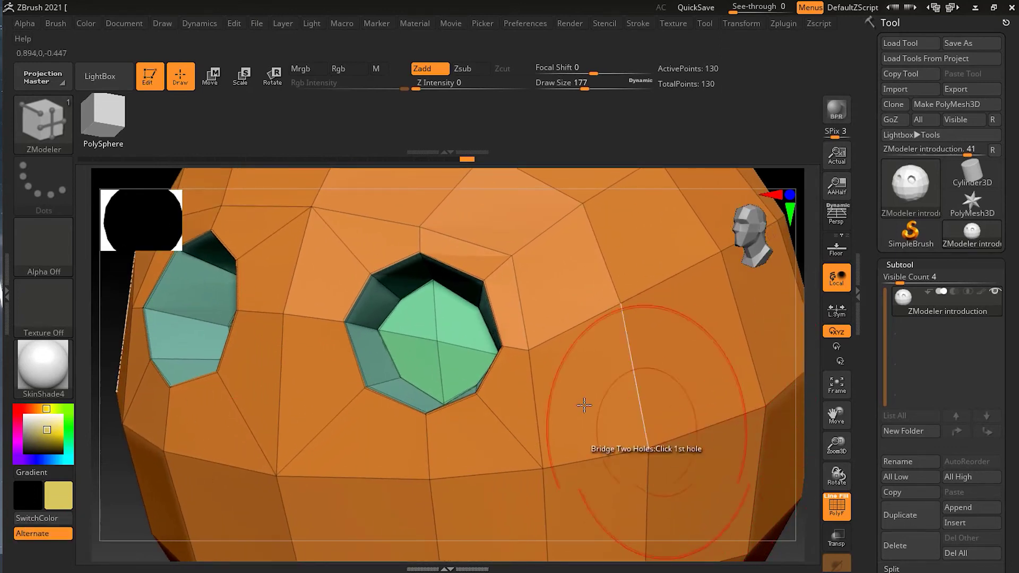
pyautogui.hotkey('ctrl', 'z')
pyautogui.hotkey('ctrl', 'z')
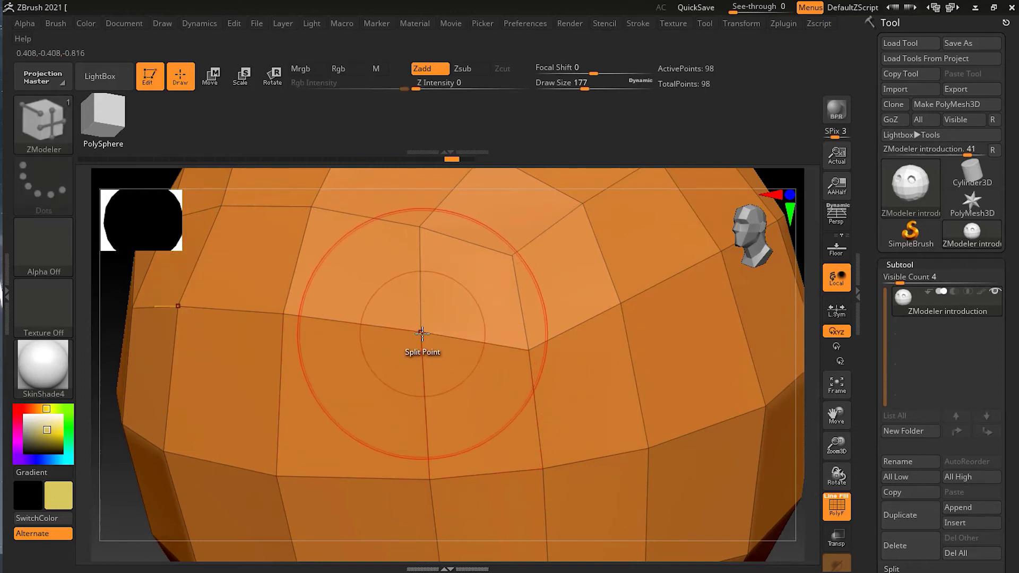
pyautogui.press('space')
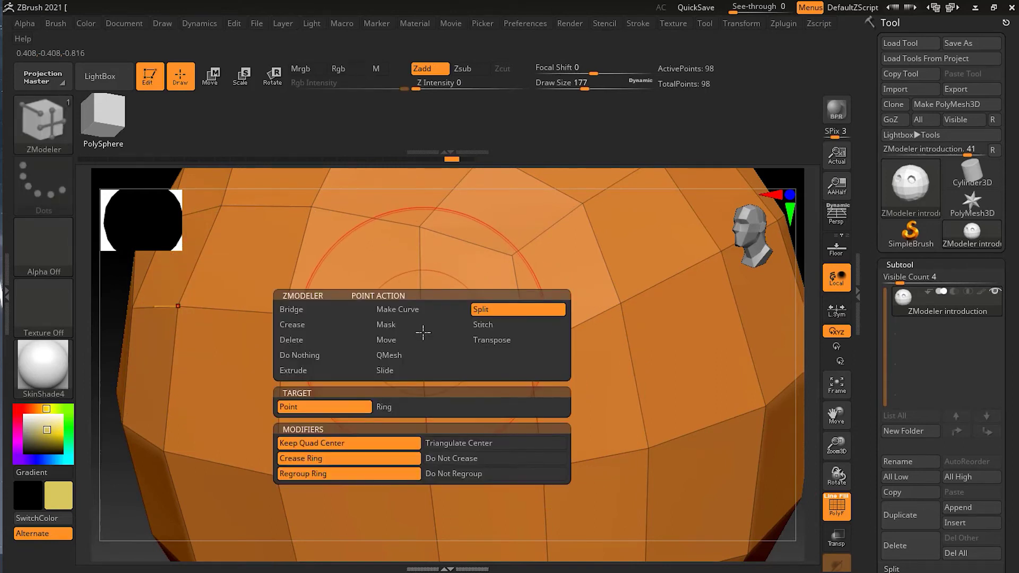
# Switch the Split target to Ring, test one ring split on a vertex, then undo it
pyautogui.click(391, 406)
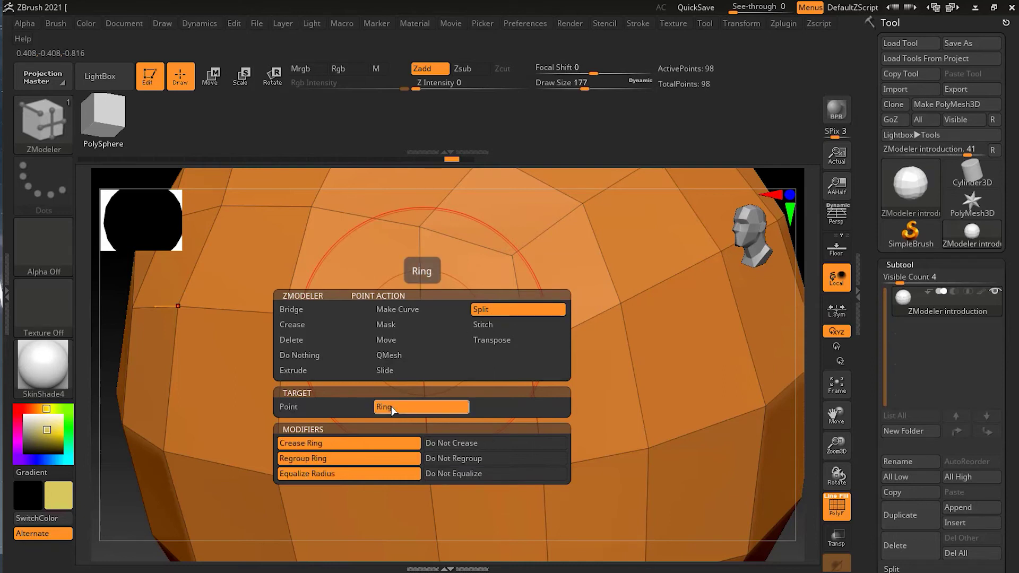
pyautogui.press('space')
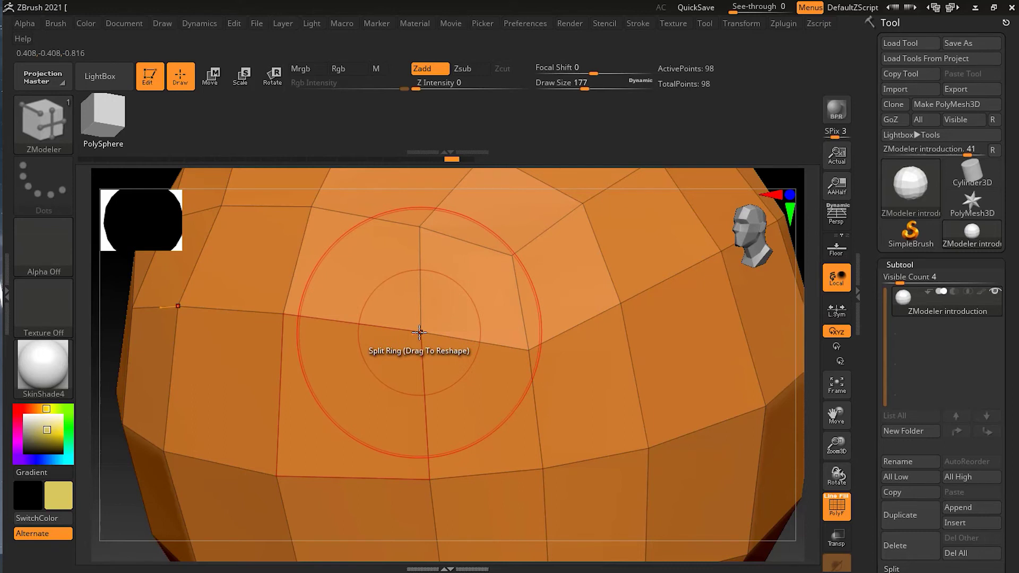
pyautogui.moveTo(420, 332)
pyautogui.mouseDown()
pyautogui.moveTo(211, 460)
pyautogui.moveTo(300, 414)
pyautogui.mouseUp()
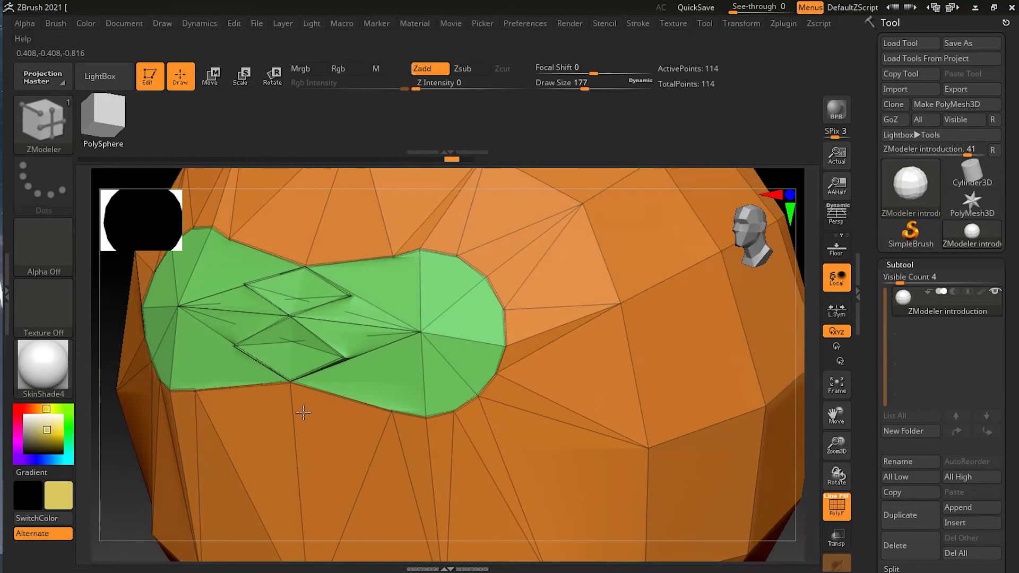
pyautogui.hotkey('ctrl', 'z')
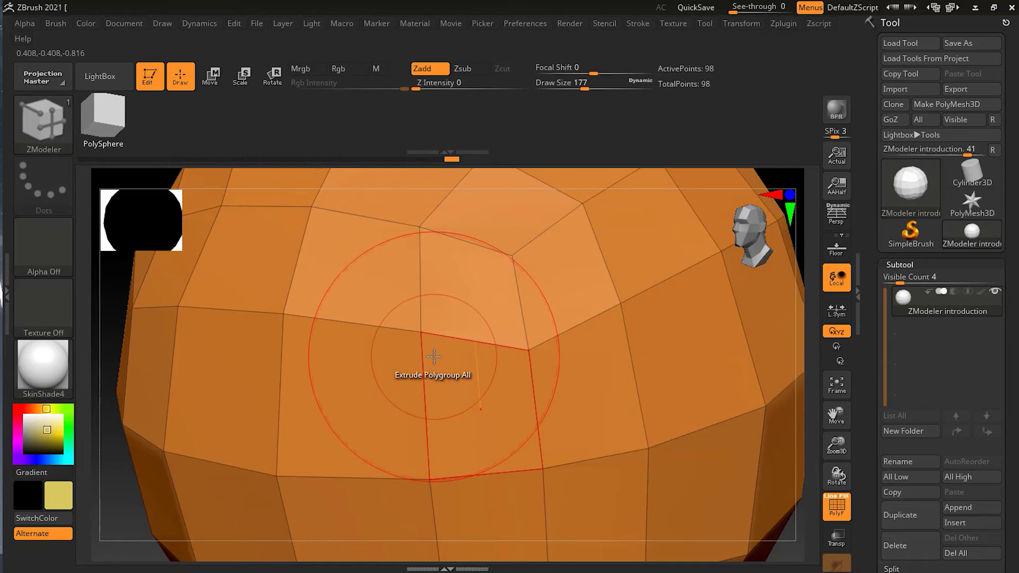
# Split a vertex into a resized green ring disc and frame the sphere to inspect it
pyautogui.moveTo(419, 335); pyautogui.dragTo(405, 349)
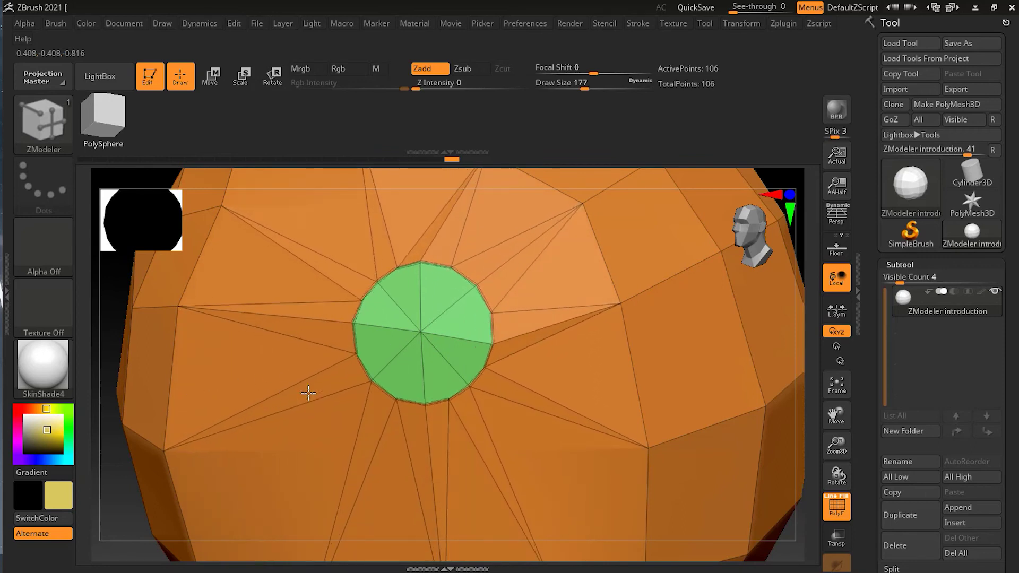
pyautogui.moveTo(405, 349)
pyautogui.mouseDown()
pyautogui.moveTo(394, 380)
pyautogui.moveTo(413, 380)
pyautogui.mouseUp()
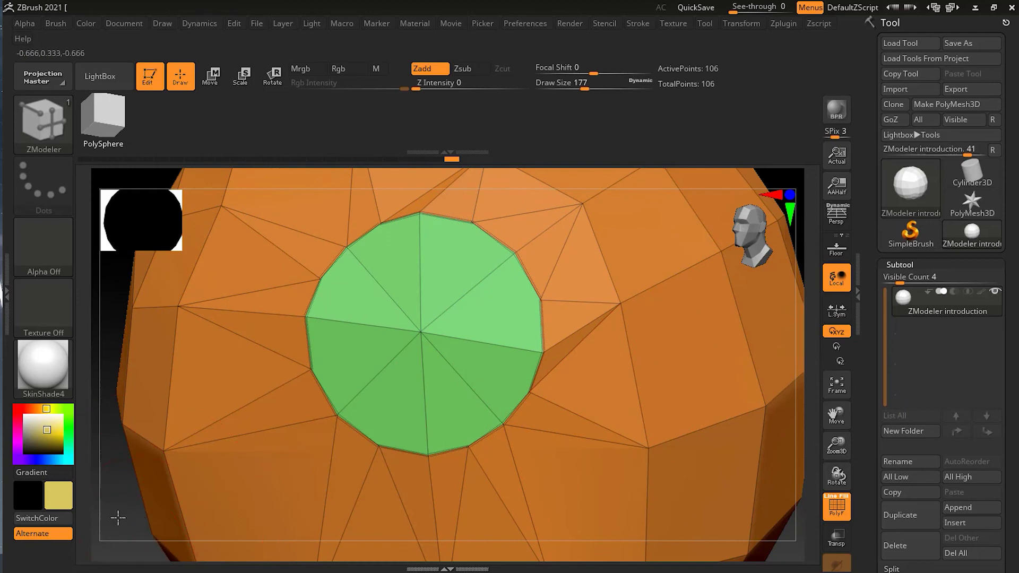
pyautogui.press('f')
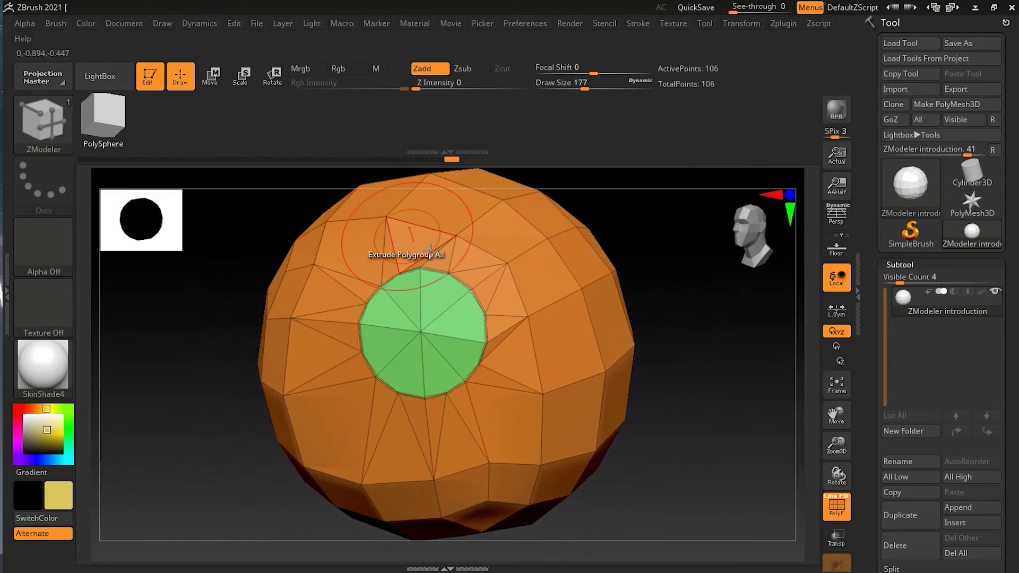
pyautogui.moveTo(646, 468)
pyautogui.mouseDown()
pyautogui.moveTo(714, 460)
pyautogui.moveTo(643, 455)
pyautogui.mouseUp()
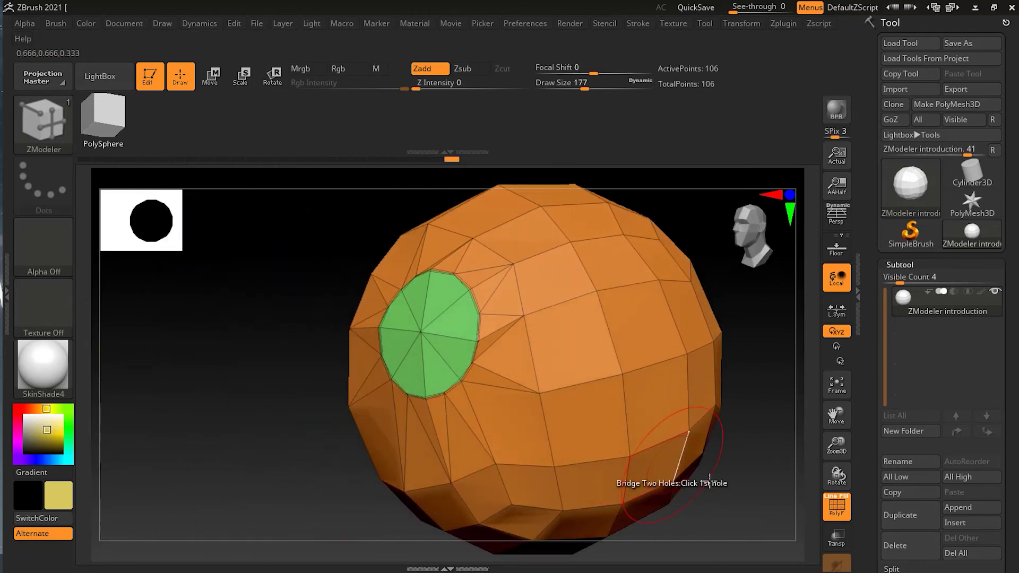
# Undo the ring disc, return to a frontal view, and show the Point actions again
pyautogui.hotkey('ctrl', 'z')
pyautogui.moveTo(741, 491); pyautogui.dragTo(457, 341)
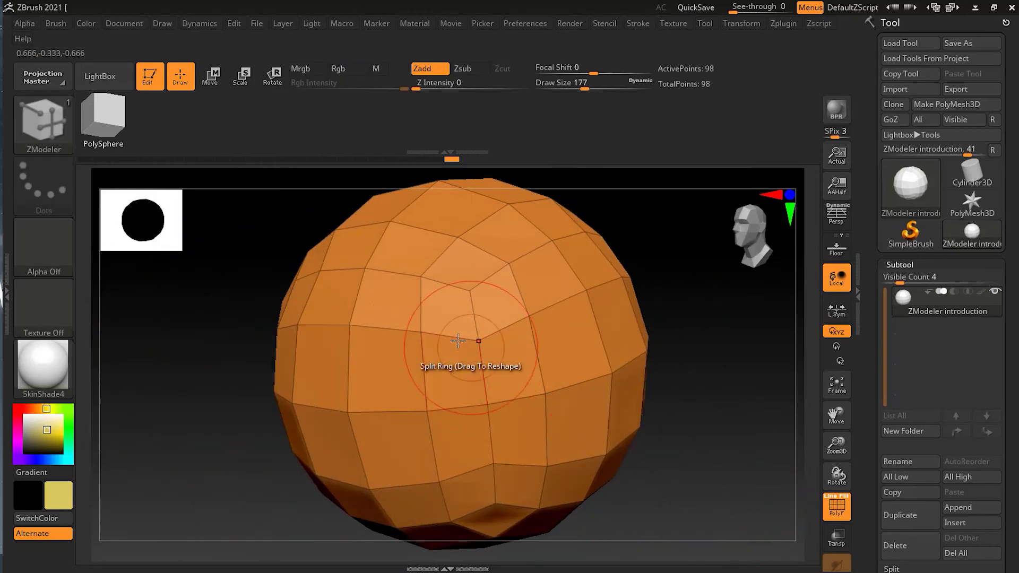
pyautogui.press('space')
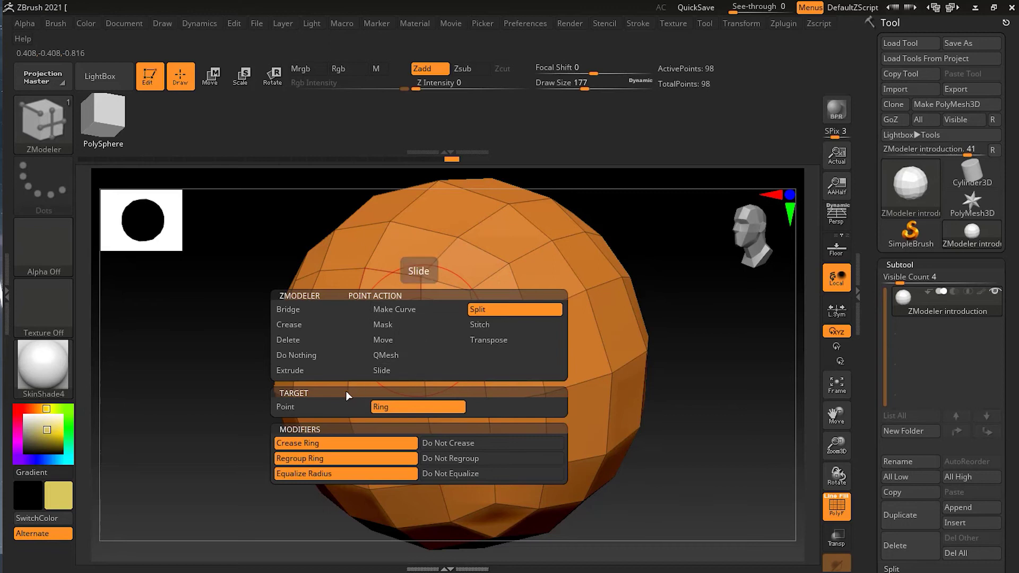
# Set the Split target back to Point and split the vertex into a green octagon (106 points)
pyautogui.click(329, 411)
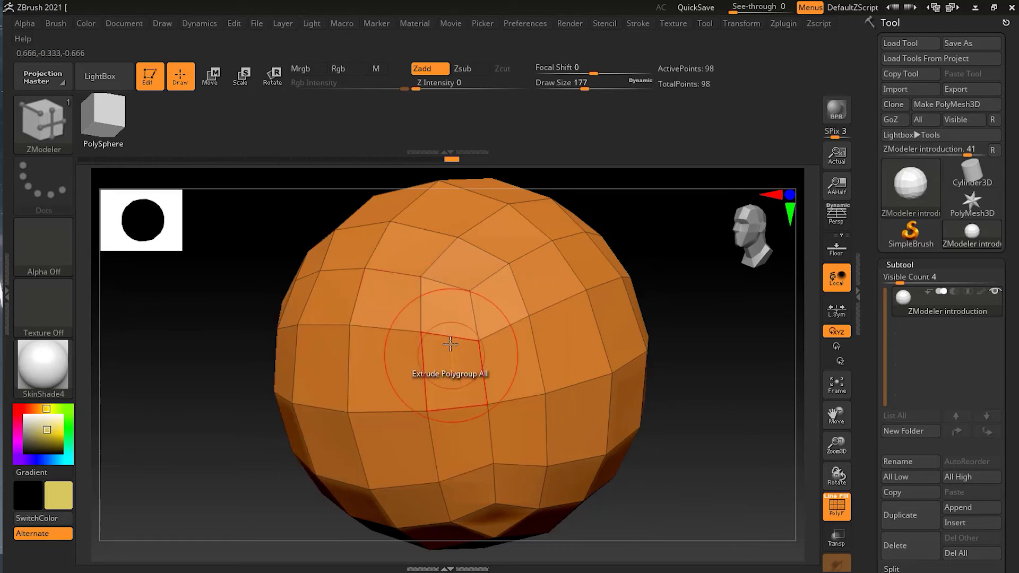
pyautogui.moveTo(433, 334); pyautogui.dragTo(466, 337)
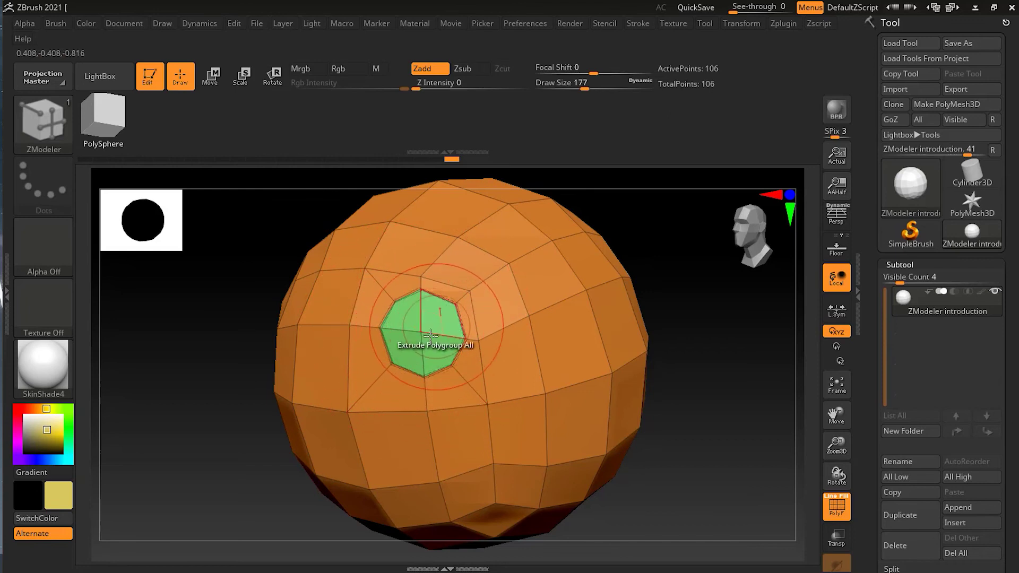
pyautogui.scroll(3, 716, 360)
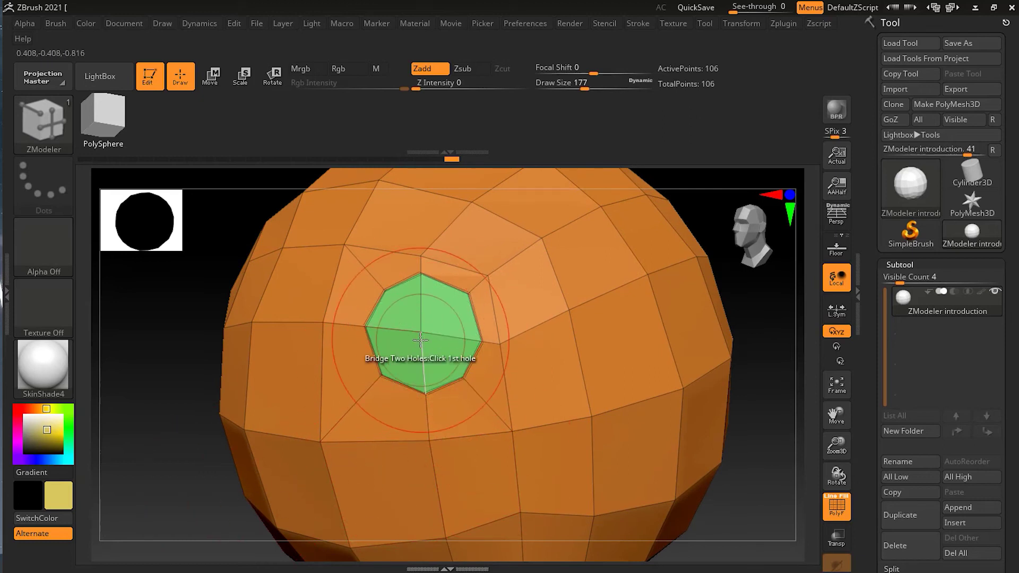
# Glance at the edge actions, then try Triangulate Center and settle on Keep Quad Center
pyautogui.press('space')
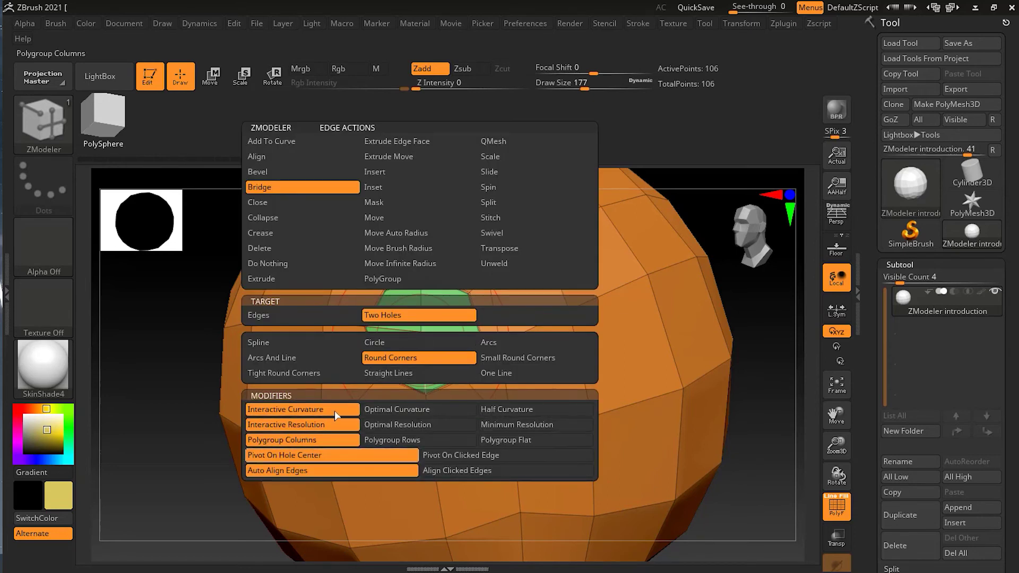
pyautogui.click(507, 455)
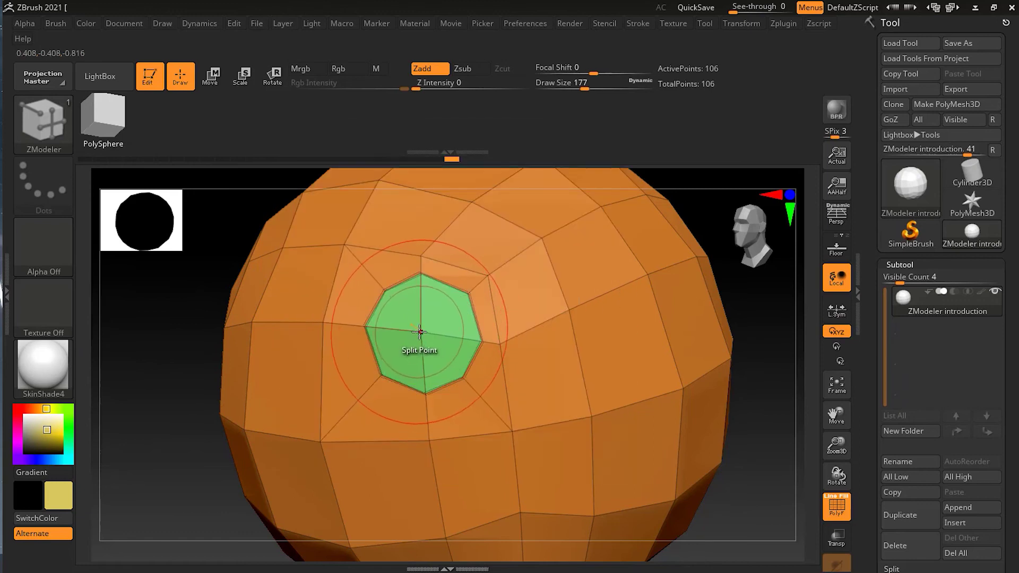
pyautogui.press('space')
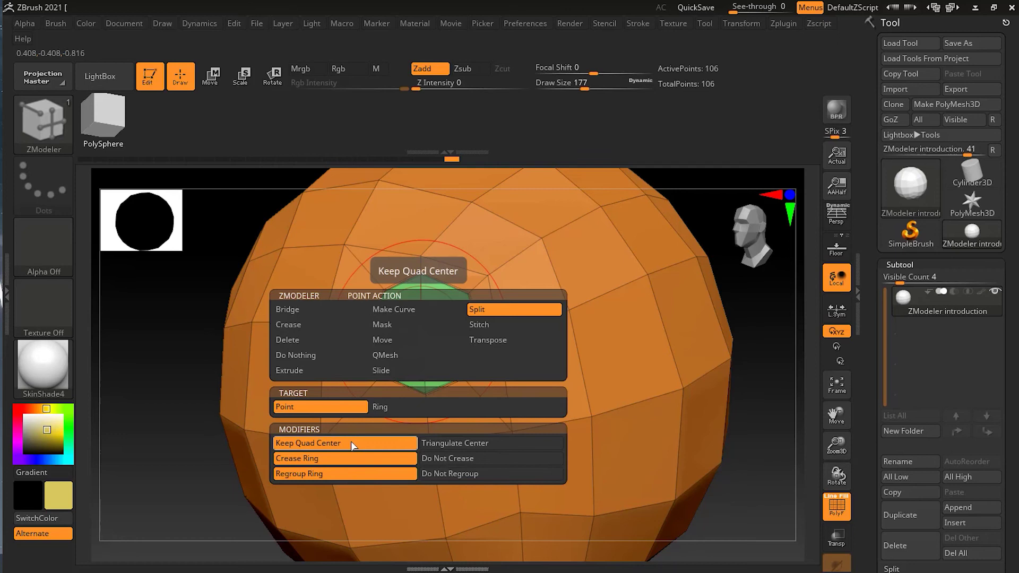
pyautogui.click(420, 442)
pyautogui.click(303, 445)
# Undo the octagon split, then try and undo a triangulated-center point split on the vertex
pyautogui.hotkey('ctrl', 'z')
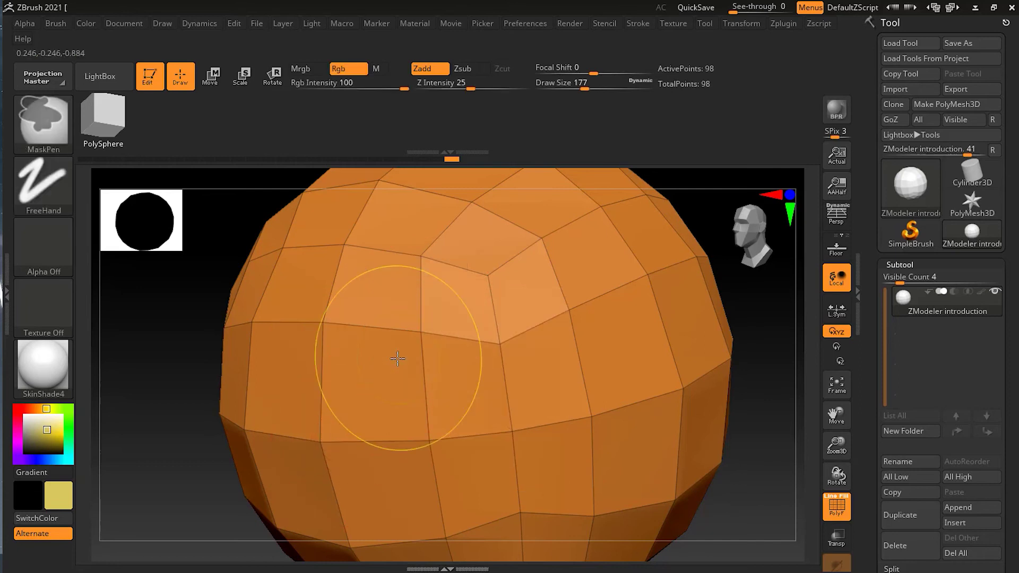
pyautogui.press('space')
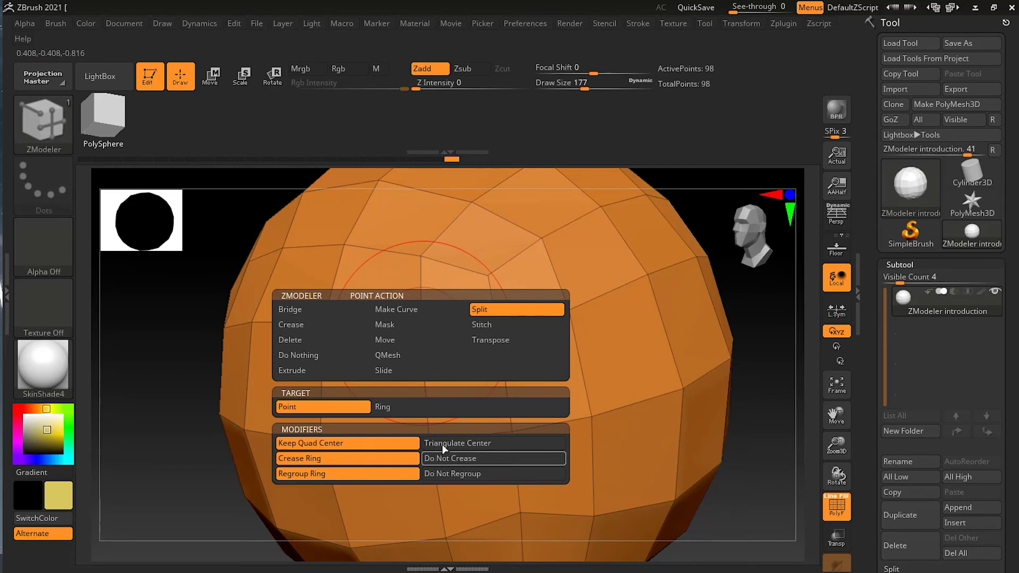
pyautogui.click(468, 444)
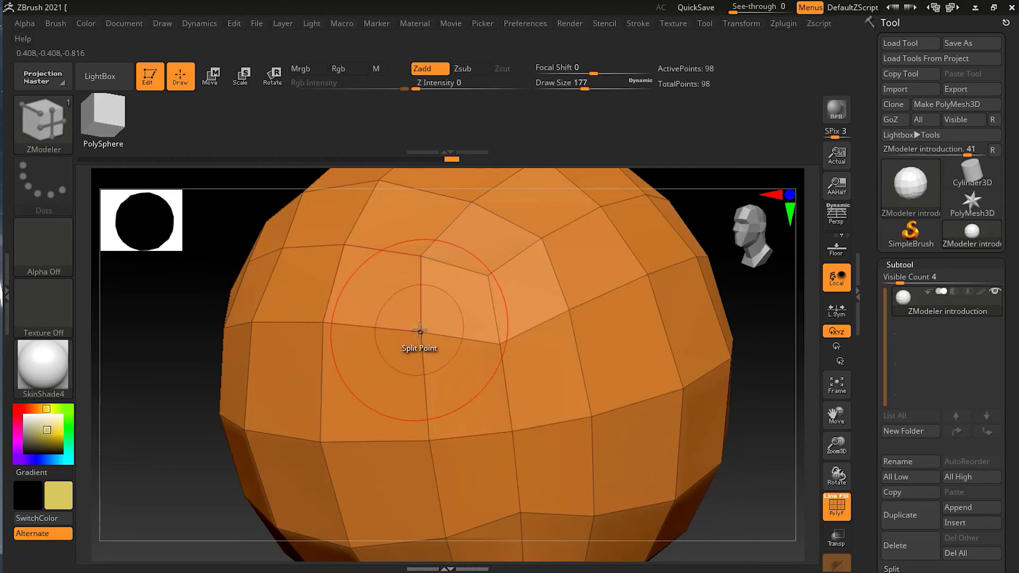
pyautogui.moveTo(420, 329); pyautogui.dragTo(475, 377)
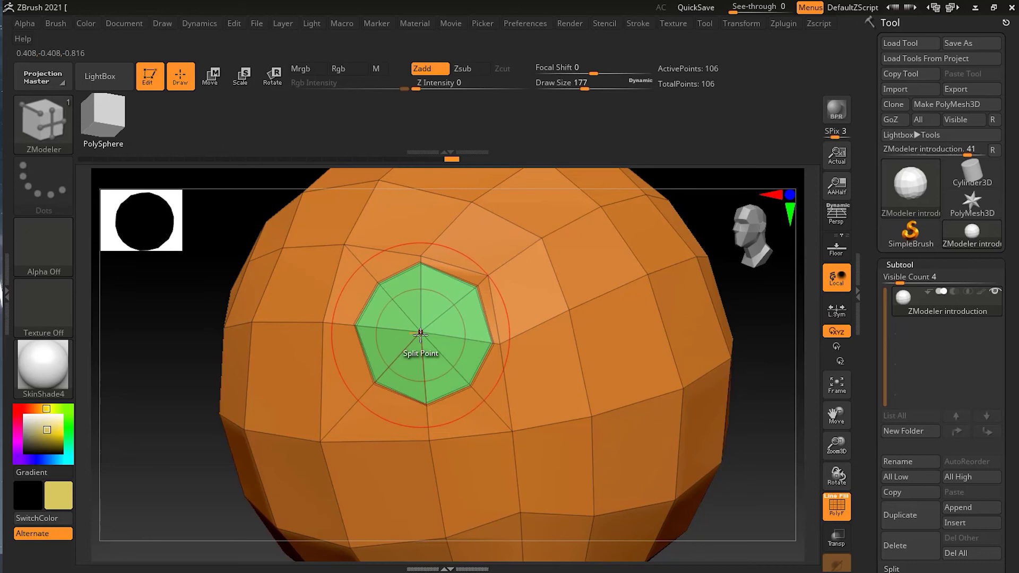
pyautogui.hotkey('ctrl', 'z')
pyautogui.press('space')
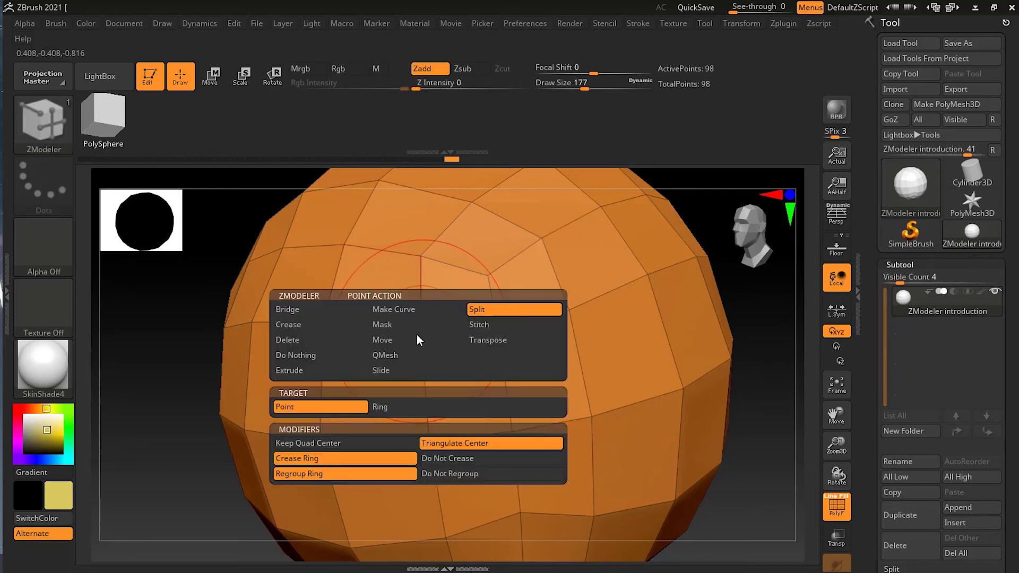
# With Keep Quad Center, split the vertex into a green octagonal face, raising points to 106
pyautogui.click(366, 445)
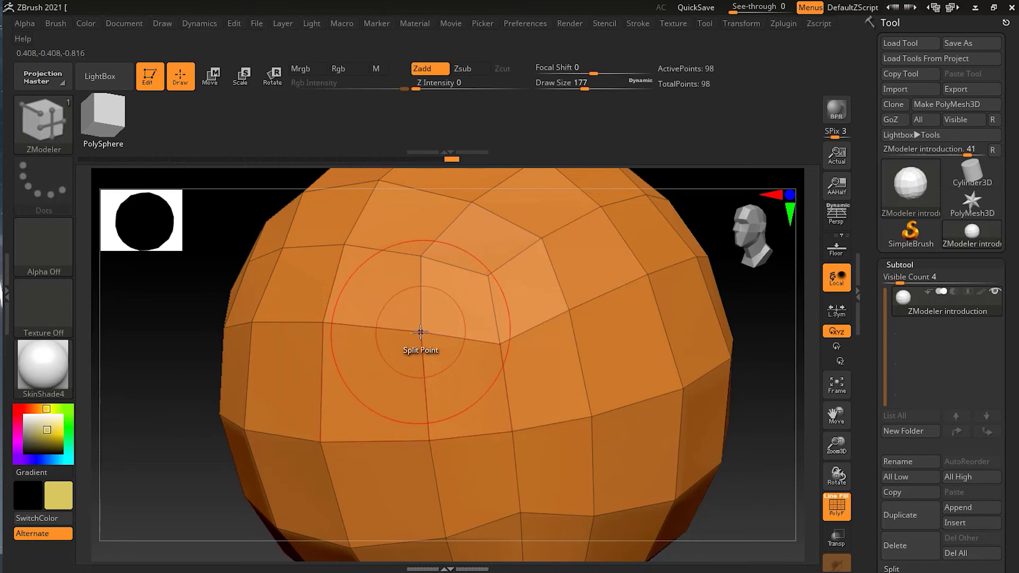
pyautogui.moveTo(422, 334); pyautogui.dragTo(401, 308)
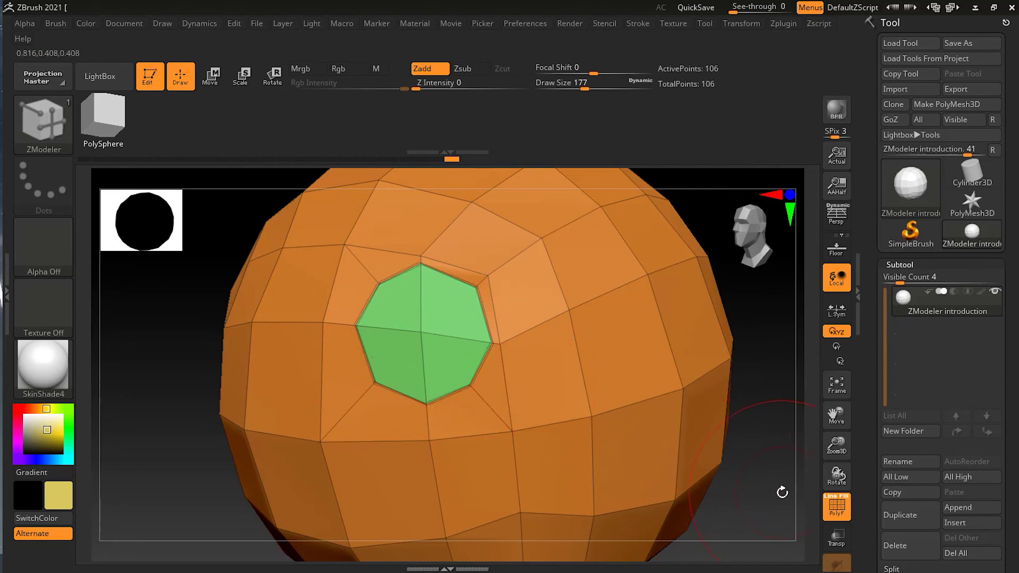
pyautogui.moveTo(750, 500); pyautogui.dragTo(740, 503)
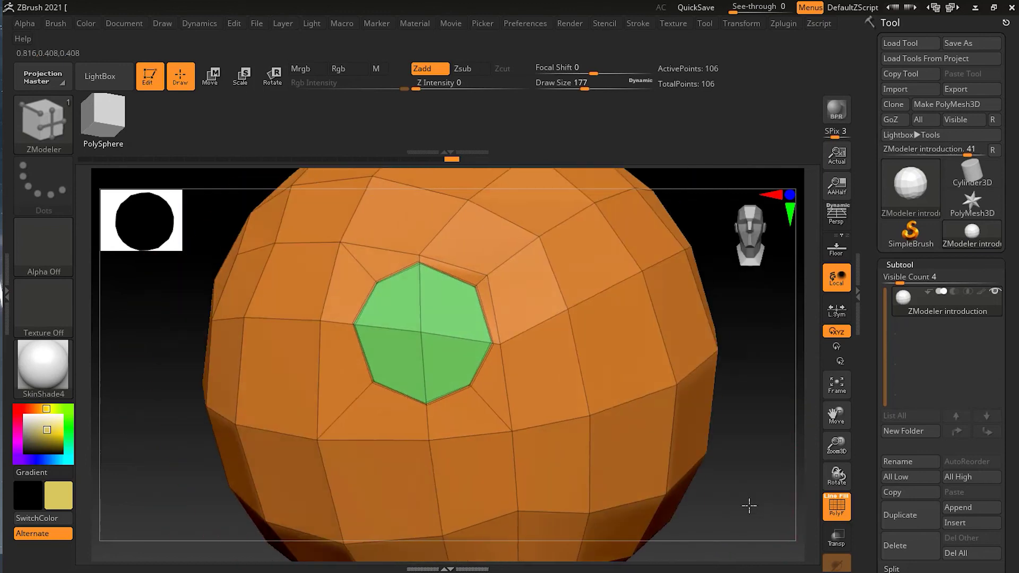
pyautogui.moveTo(748, 504); pyautogui.dragTo(692, 437)
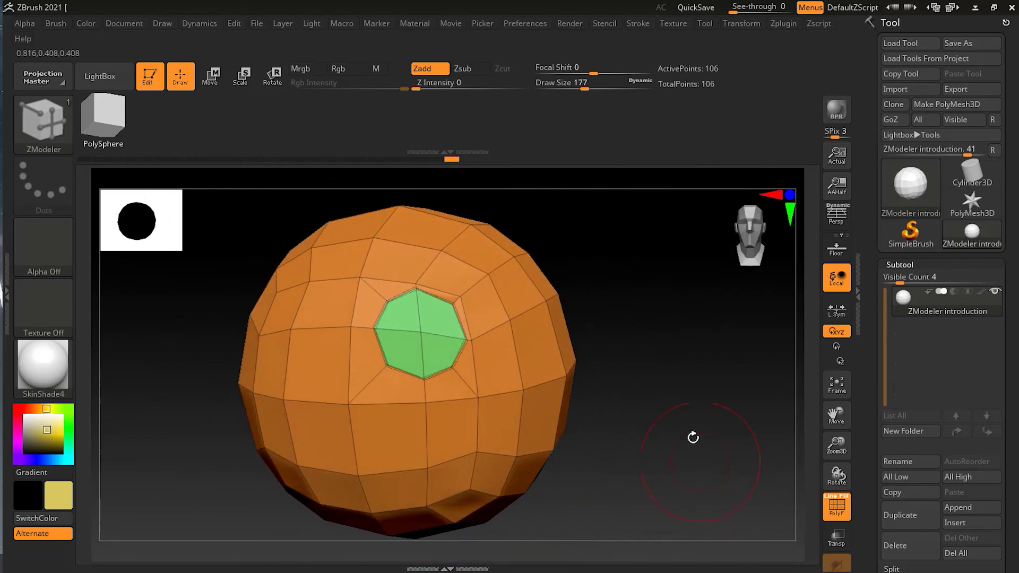
pyautogui.moveTo(693, 437); pyautogui.dragTo(733, 438)
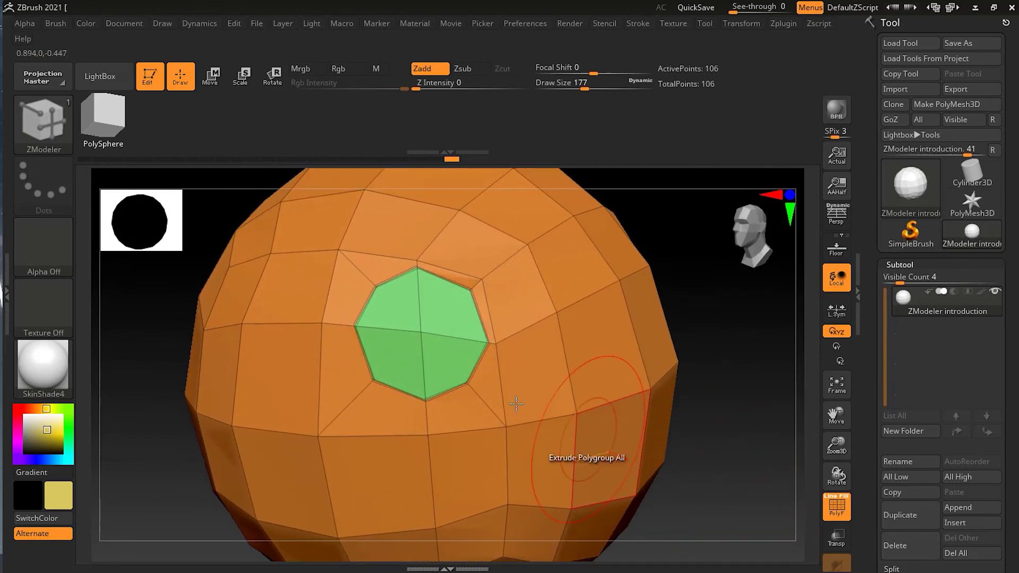